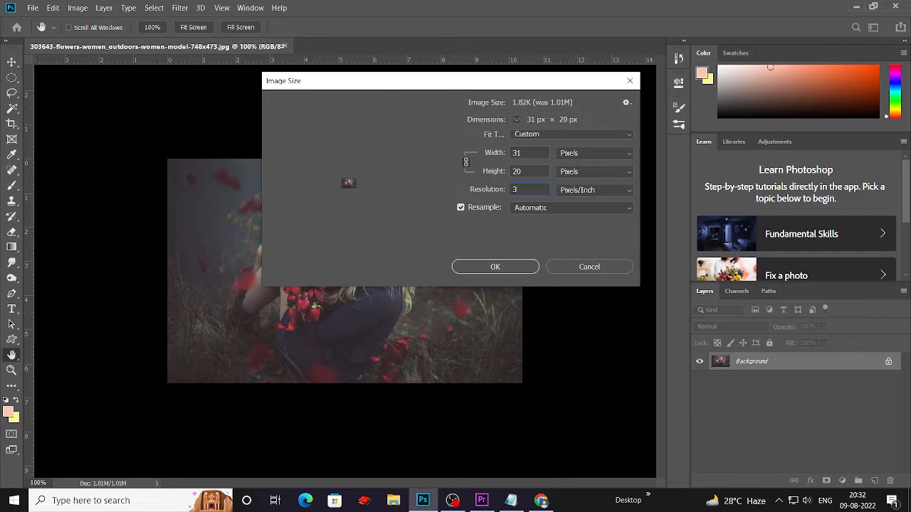
- Resample the image to a resolution of 300 pixels/inch, giving 3117 × 1971 px
{"action": "mouse_move", "coordinate": [315, 171]}
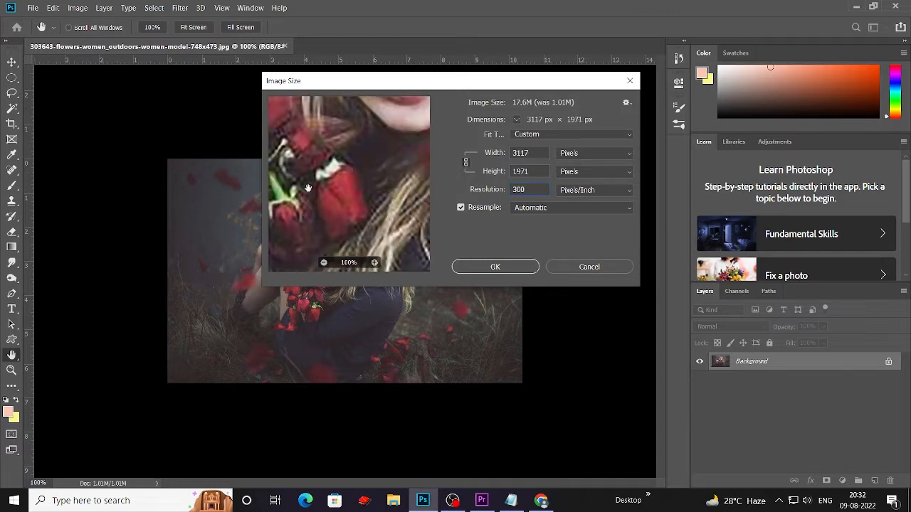
{"action": "left_click", "coordinate": [504, 270]}
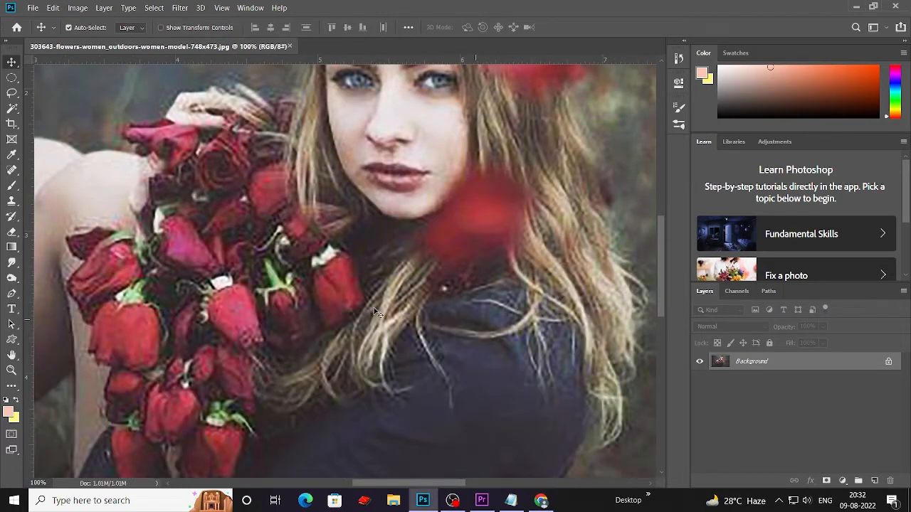
{"action": "key", "text": "ctrl+minus"}
{"action": "key", "text": "ctrl+minus"}
{"action": "key", "text": "ctrl+minus"}
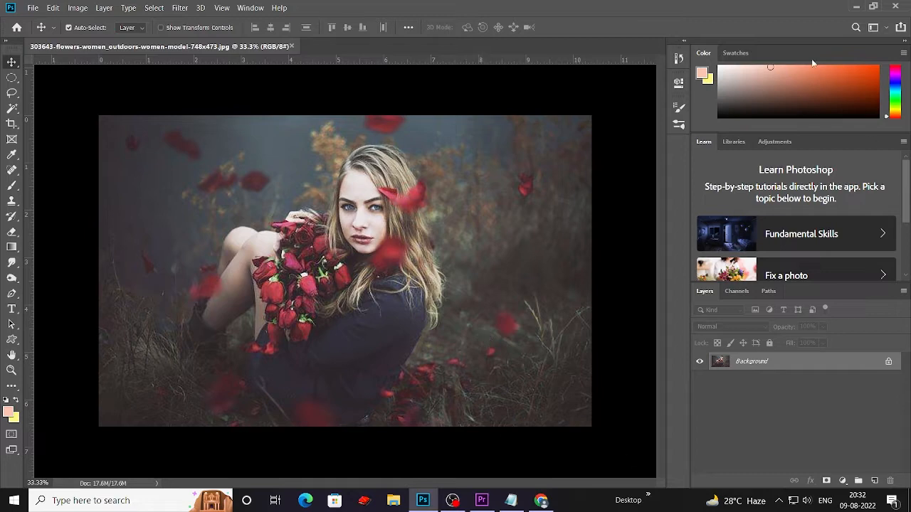
- Duplicate the Background layer
{"action": "left_click", "coordinate": [72, 10]}
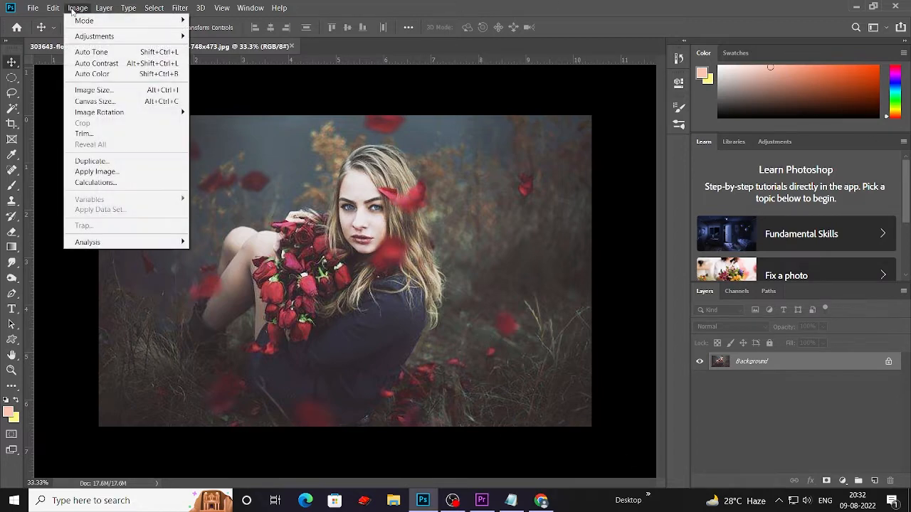
{"action": "left_click", "coordinate": [559, 114]}
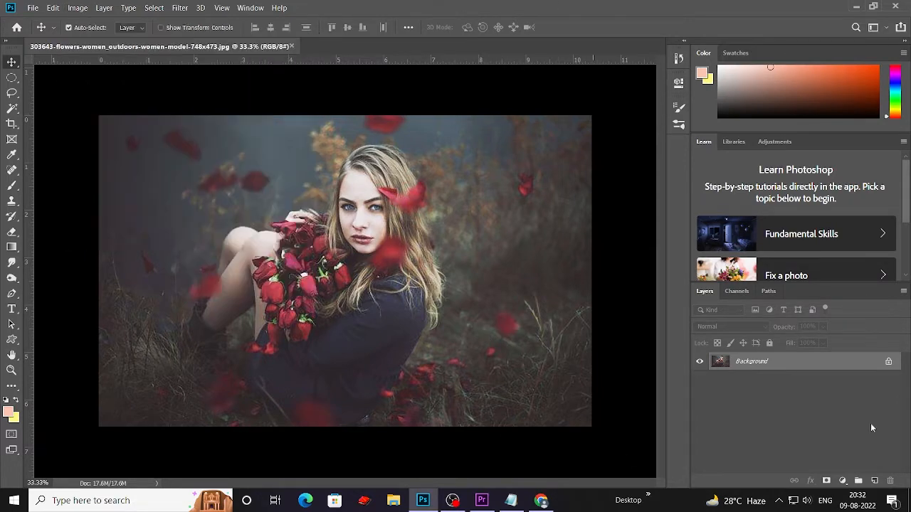
{"action": "left_click_drag", "start_coordinate": [868, 361], "coordinate": [874, 481]}
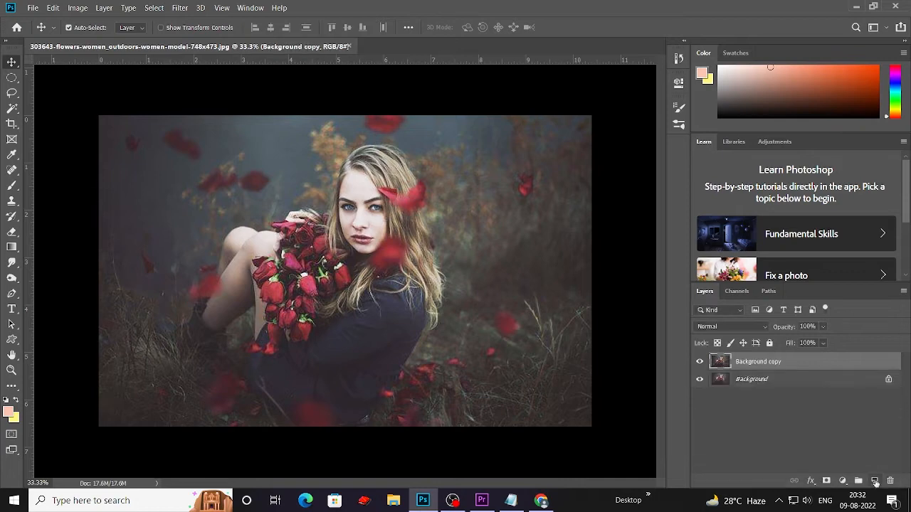
- Apply Brightness/Contrast to the duplicated layer with brightness -5 and contrast about 30
{"action": "left_click", "coordinate": [72, 9]}
{"action": "mouse_move", "coordinate": [92, 36]}
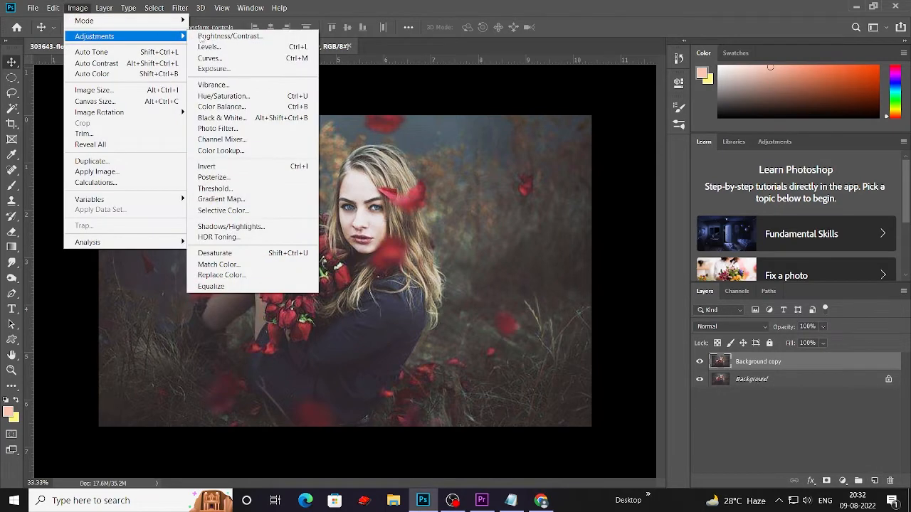
{"action": "left_click", "coordinate": [228, 36]}
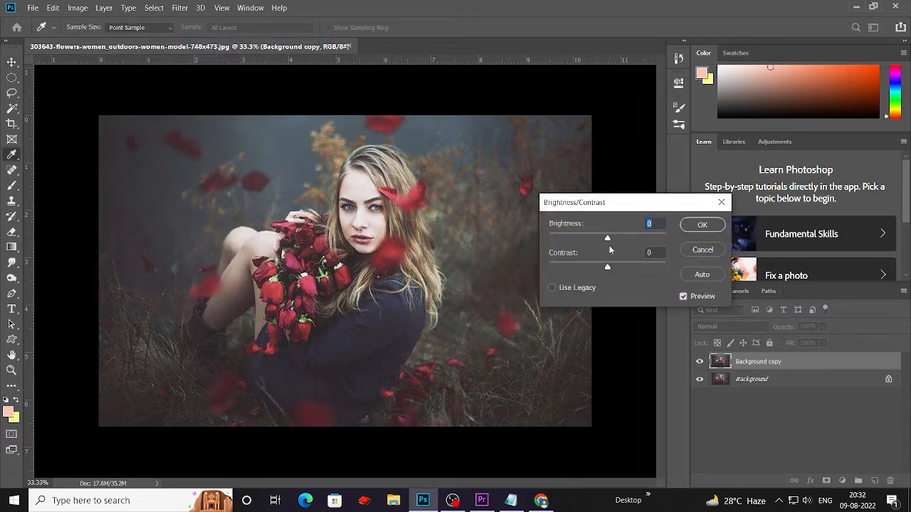
{"action": "mouse_move", "coordinate": [608, 269]}
{"action": "left_mouse_down"}
{"action": "mouse_move", "coordinate": [632, 269]}
{"action": "mouse_move", "coordinate": [625, 271]}
{"action": "left_mouse_up"}
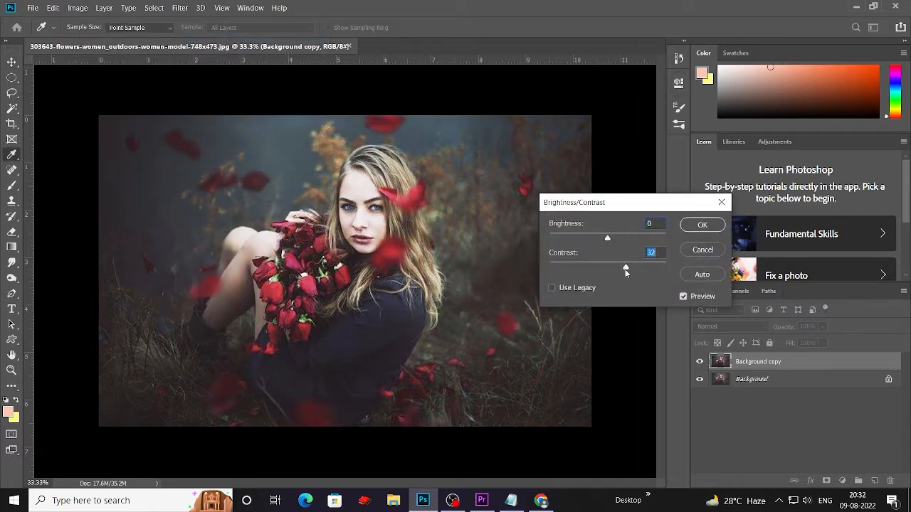
{"action": "left_click_drag", "start_coordinate": [606, 237], "coordinate": [605, 238]}
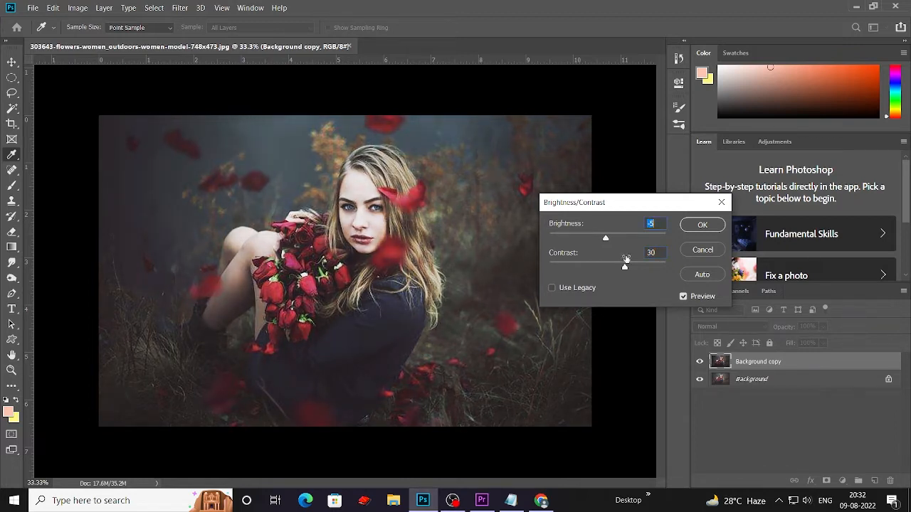
{"action": "left_click_drag", "start_coordinate": [626, 268], "coordinate": [627, 271]}
{"action": "left_click", "coordinate": [702, 224]}
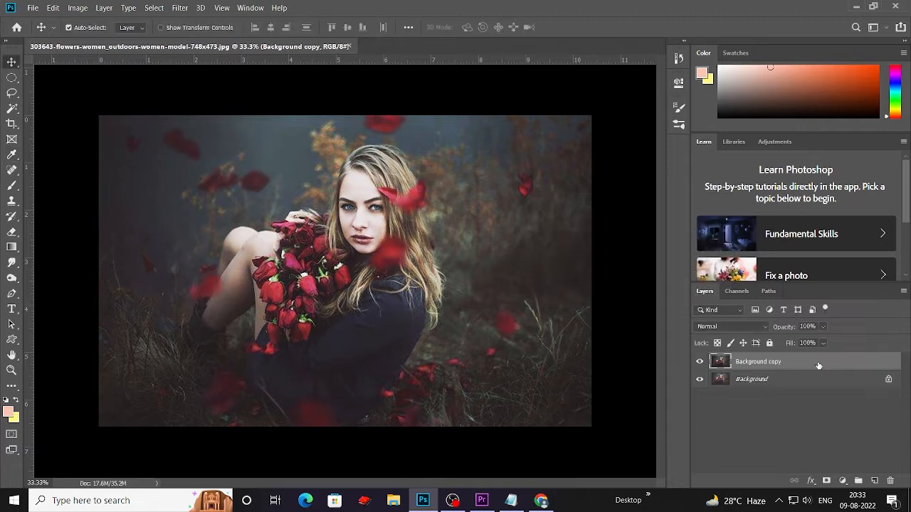
- Add a Levels adjustment layer above the duplicate and set the white input level to 230 for both the RGB and Red channels
{"action": "left_click", "coordinate": [842, 481]}
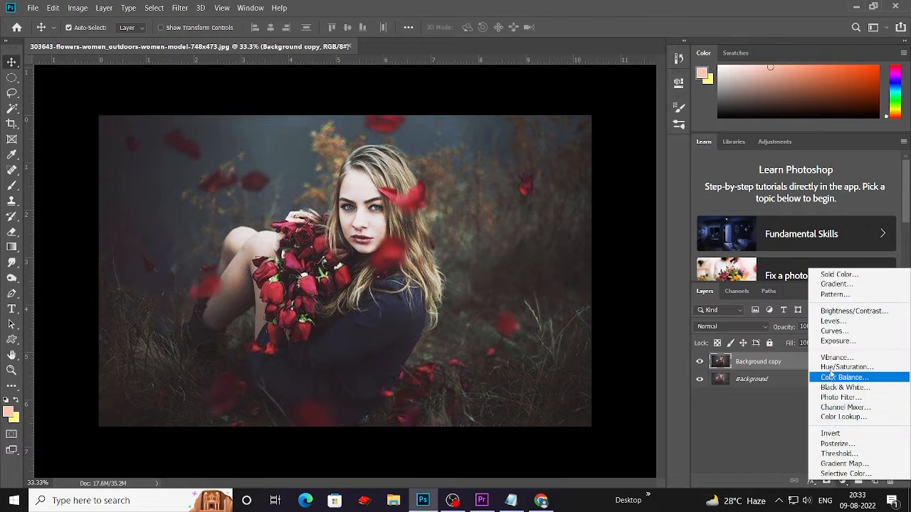
{"action": "left_click", "coordinate": [829, 321]}
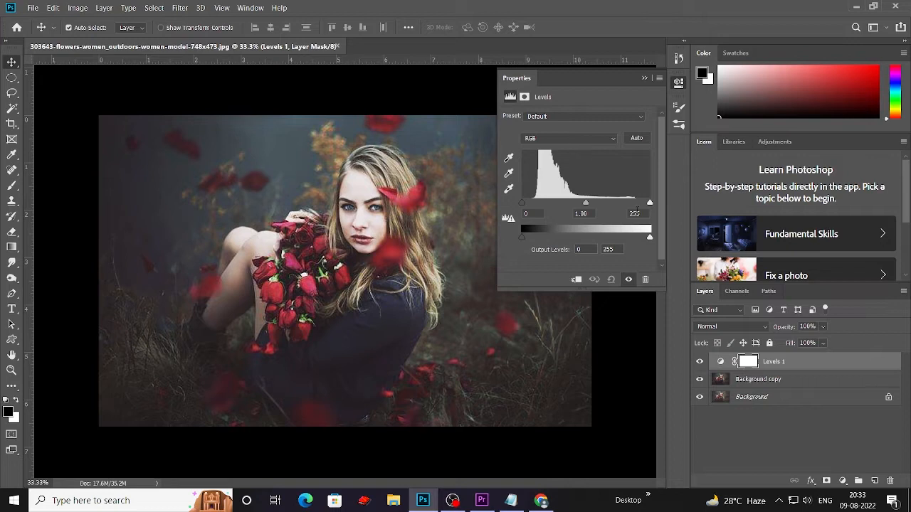
{"action": "left_click_drag", "start_coordinate": [649, 203], "coordinate": [638, 201]}
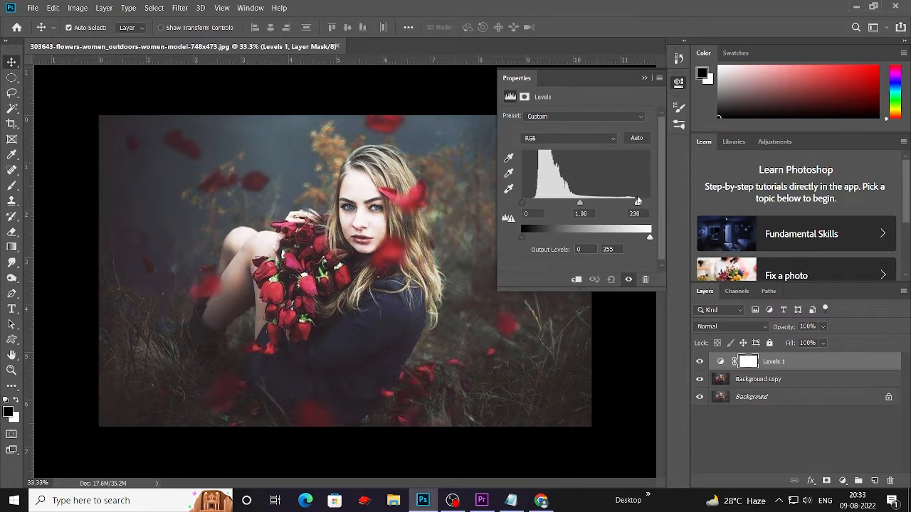
{"action": "left_click", "coordinate": [548, 138]}
{"action": "left_click", "coordinate": [547, 155]}
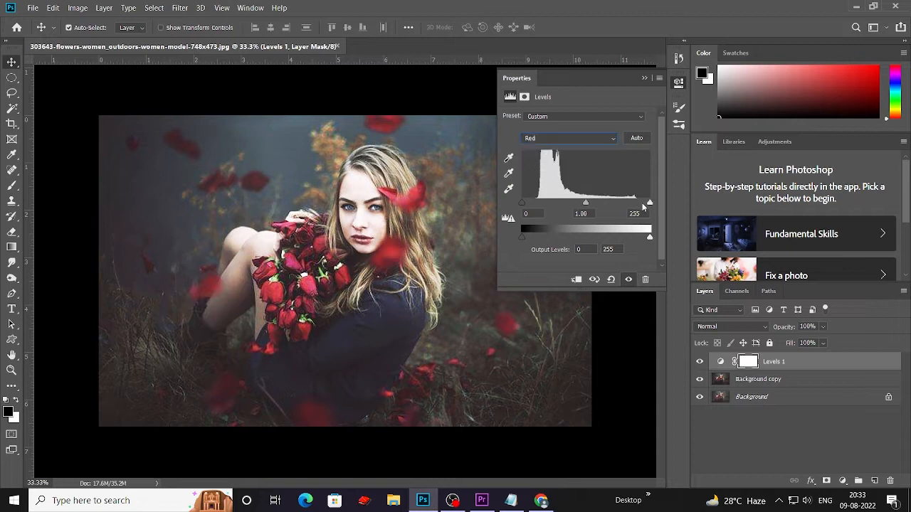
{"action": "left_click_drag", "start_coordinate": [649, 204], "coordinate": [637, 203]}
- Set the Green channel's input levels to 17 for black and 228 for white in the Levels adjustment
{"action": "left_click", "coordinate": [562, 139]}
{"action": "left_click", "coordinate": [562, 154]}
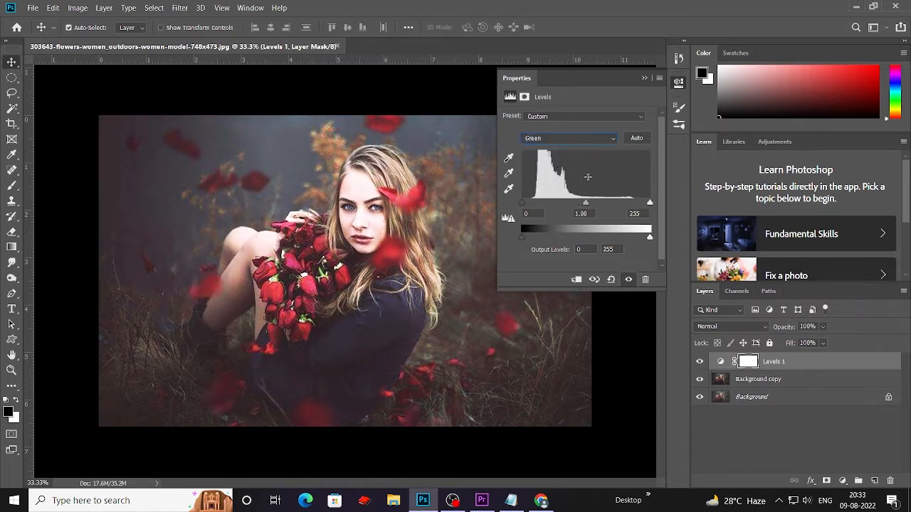
{"action": "left_click_drag", "start_coordinate": [649, 206], "coordinate": [636, 204]}
{"action": "left_click_drag", "start_coordinate": [522, 203], "coordinate": [530, 207]}
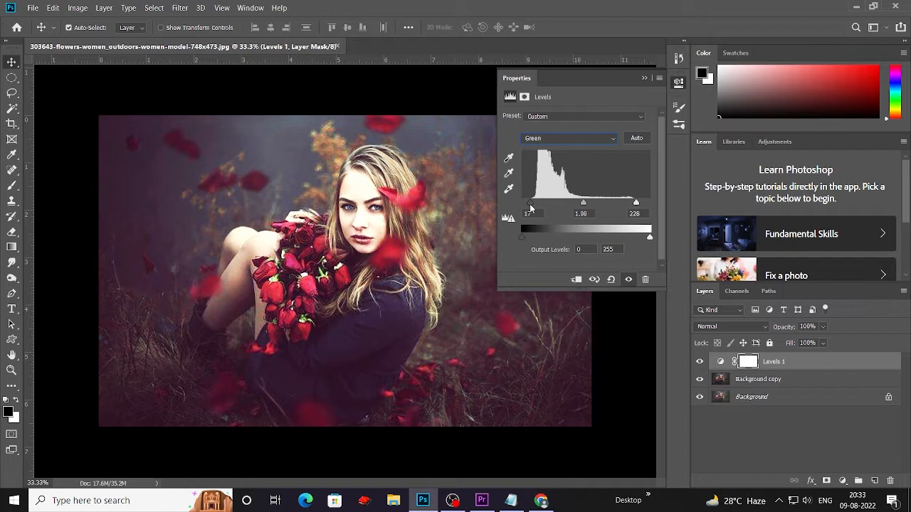
- Set the Blue channel's input levels to 19 for black and 228 for white in the Levels adjustment
{"action": "left_click", "coordinate": [538, 142]}
{"action": "left_click", "coordinate": [541, 172]}
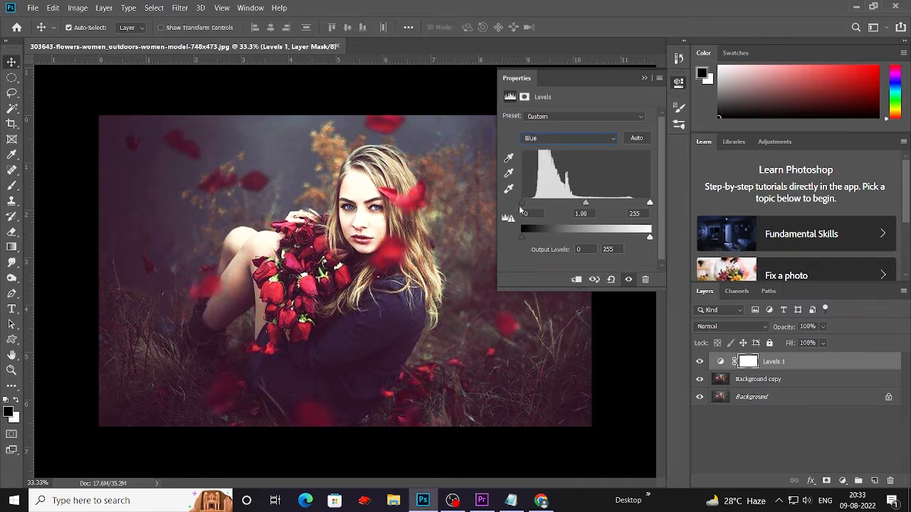
{"action": "left_click_drag", "start_coordinate": [521, 210], "coordinate": [532, 206]}
{"action": "left_click_drag", "start_coordinate": [649, 205], "coordinate": [636, 204]}
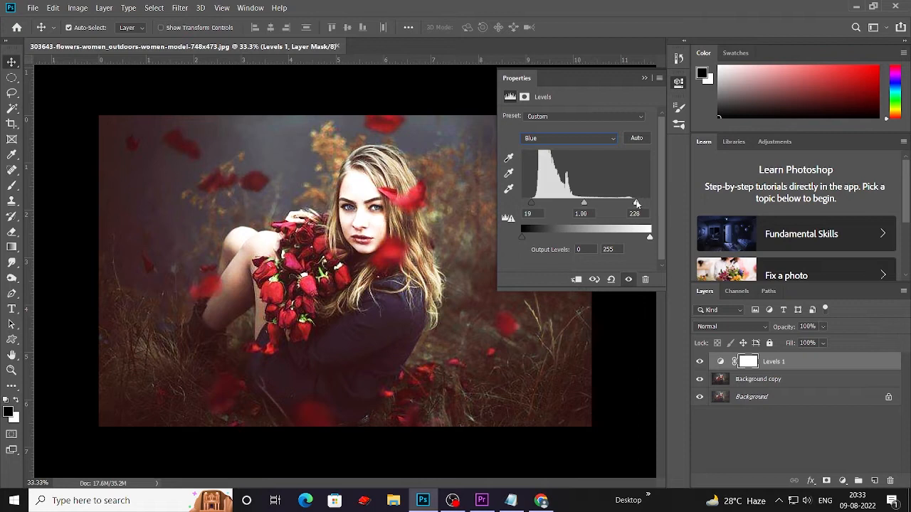
- Set the Red channel's black input level to 24 in the Levels adjustment
{"action": "left_click", "coordinate": [569, 138]}
{"action": "left_click", "coordinate": [573, 152]}
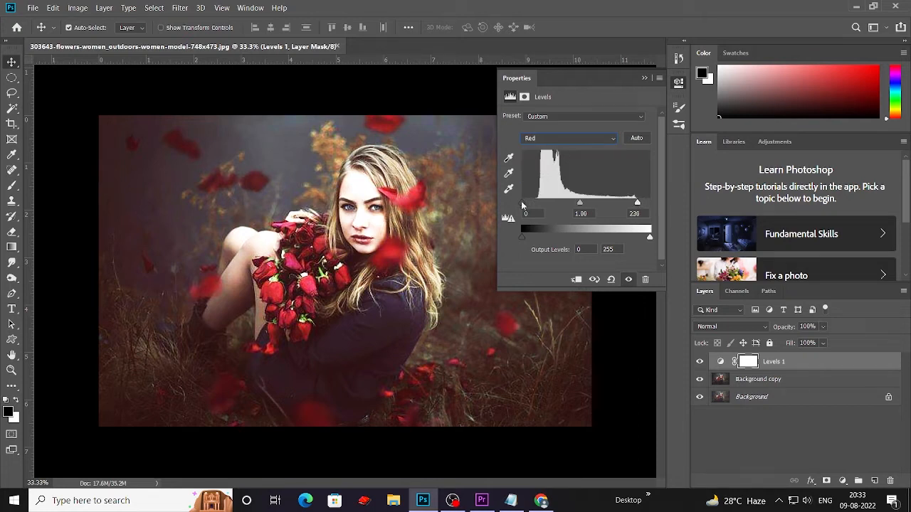
{"action": "left_click_drag", "start_coordinate": [522, 206], "coordinate": [535, 207]}
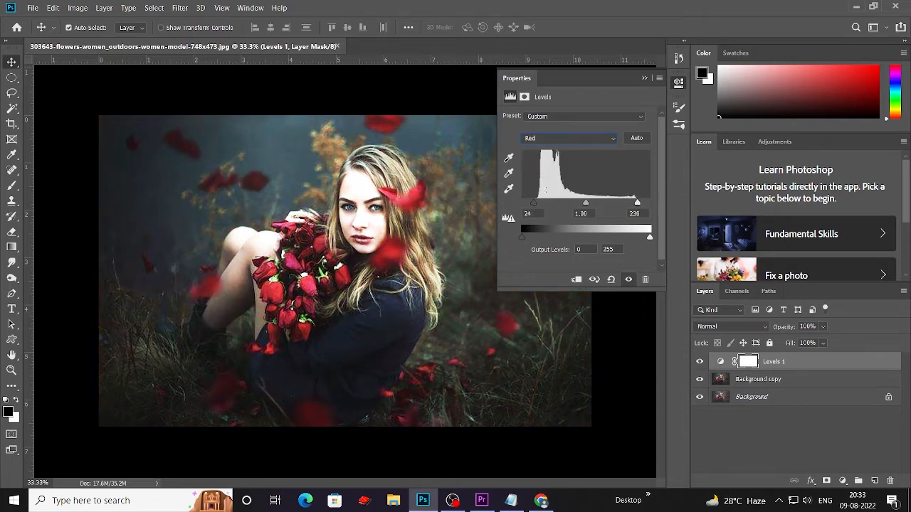
- Set the RGB white input level to 255 and the midtone level to 1.05, and close the Levels settings
{"action": "left_click", "coordinate": [575, 139]}
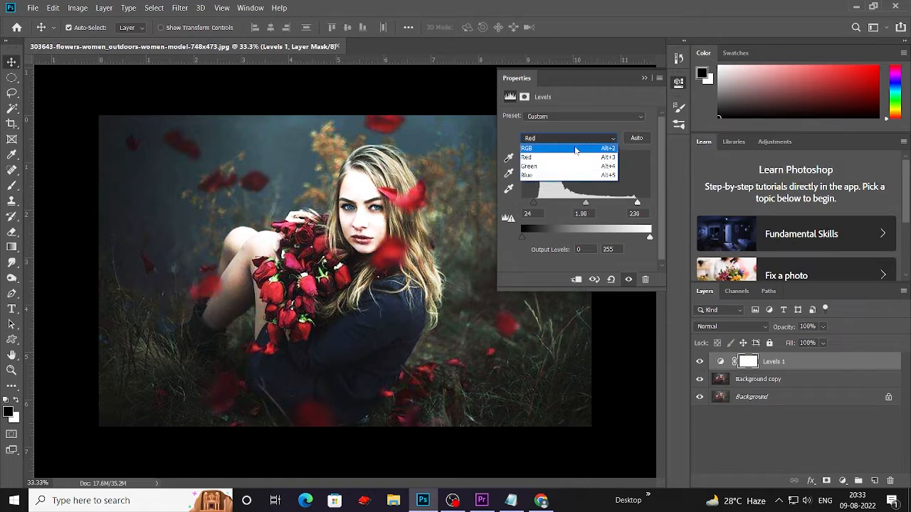
{"action": "left_click", "coordinate": [575, 146]}
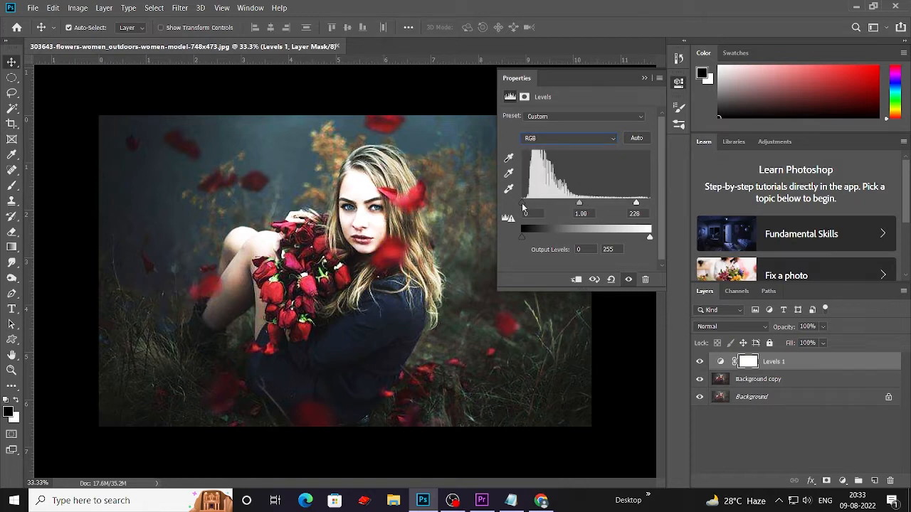
{"action": "left_click_drag", "start_coordinate": [634, 205], "coordinate": [652, 206]}
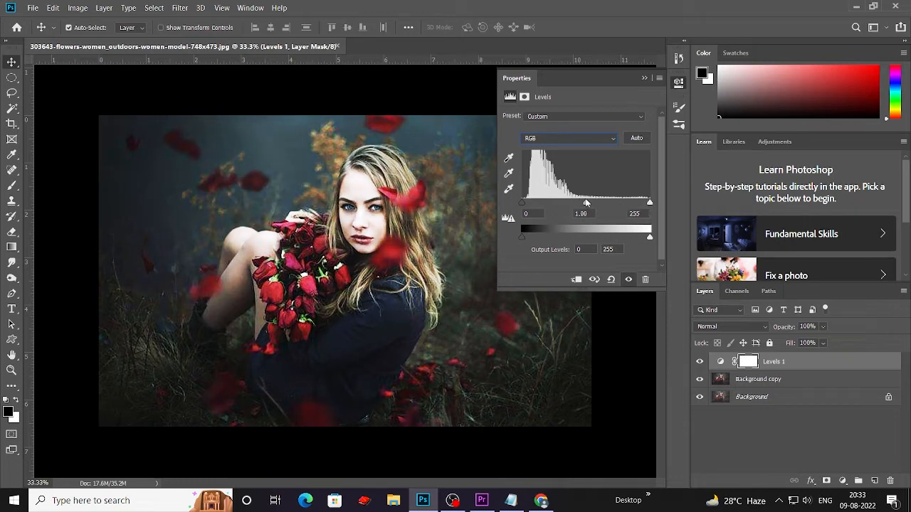
{"action": "left_click_drag", "start_coordinate": [585, 203], "coordinate": [584, 204]}
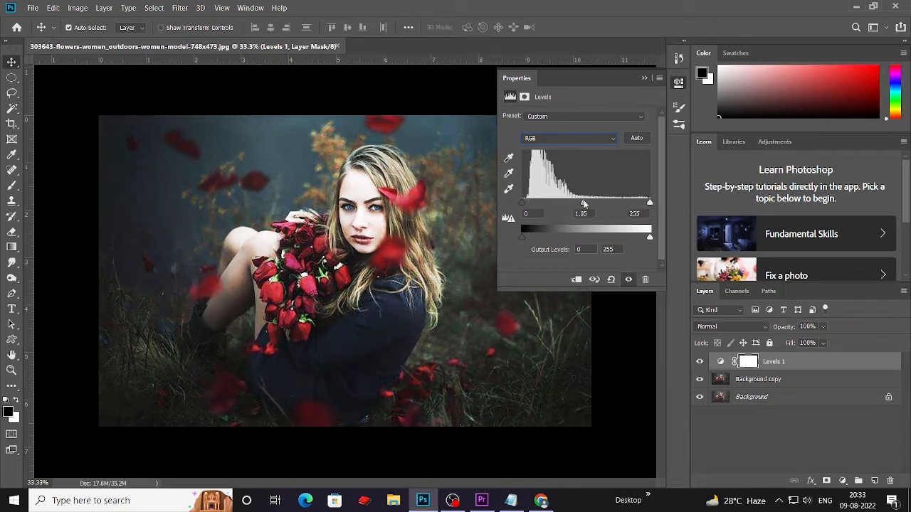
{"action": "left_click", "coordinate": [644, 77]}
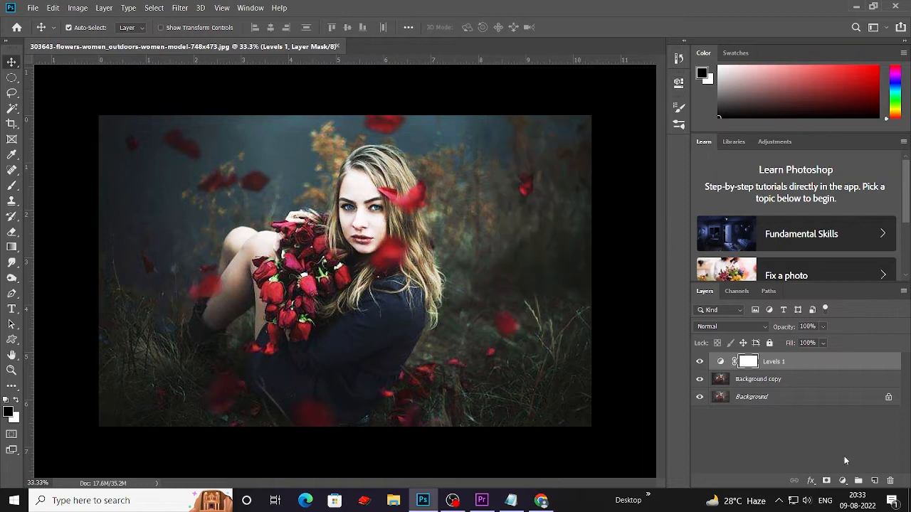
- Add a Curves adjustment layer above the Levels layer and keep it selected
{"action": "left_click", "coordinate": [842, 481]}
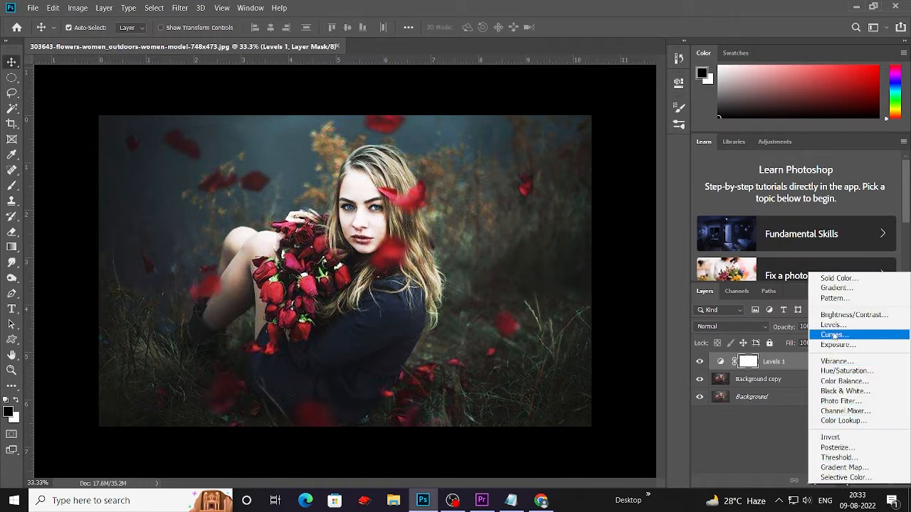
{"action": "left_click", "coordinate": [833, 335]}
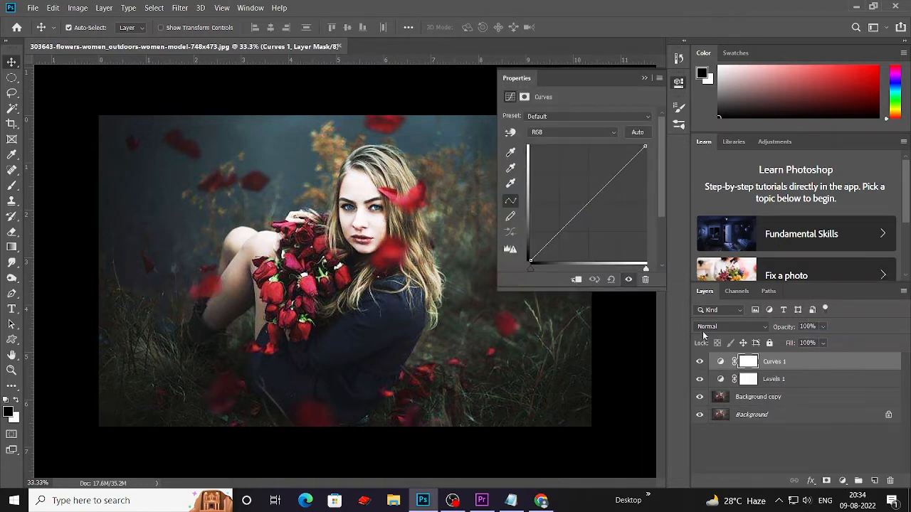
{"action": "left_click", "coordinate": [367, 220]}
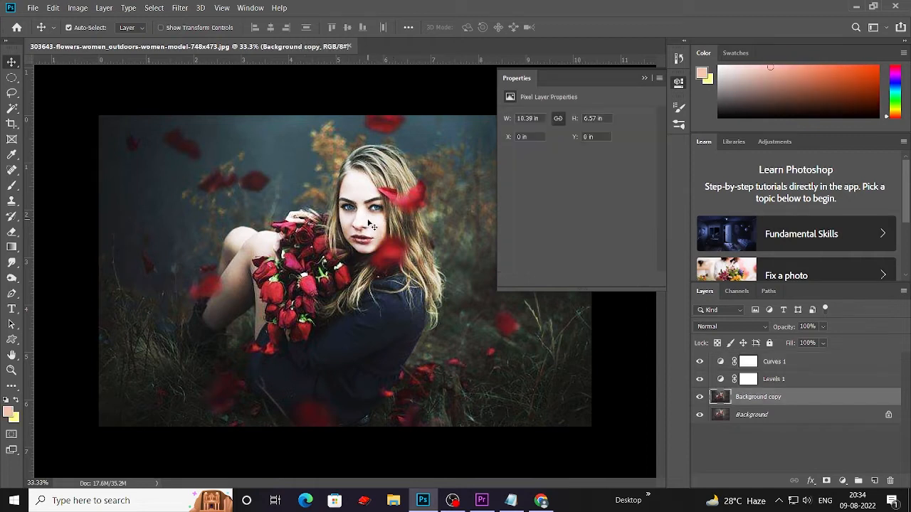
{"action": "left_click", "coordinate": [790, 363]}
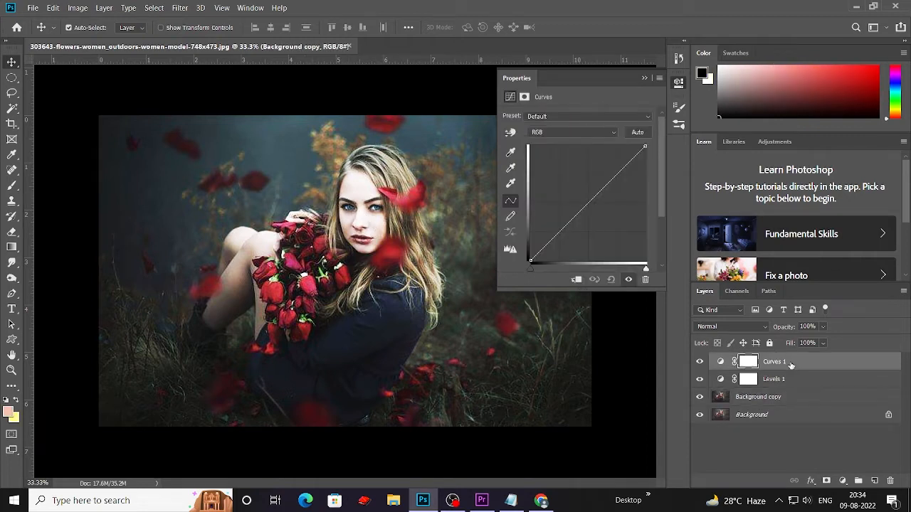
- Try to set the Curves white point by sampling the woman's face, and undo it
{"action": "left_click", "coordinate": [510, 183]}
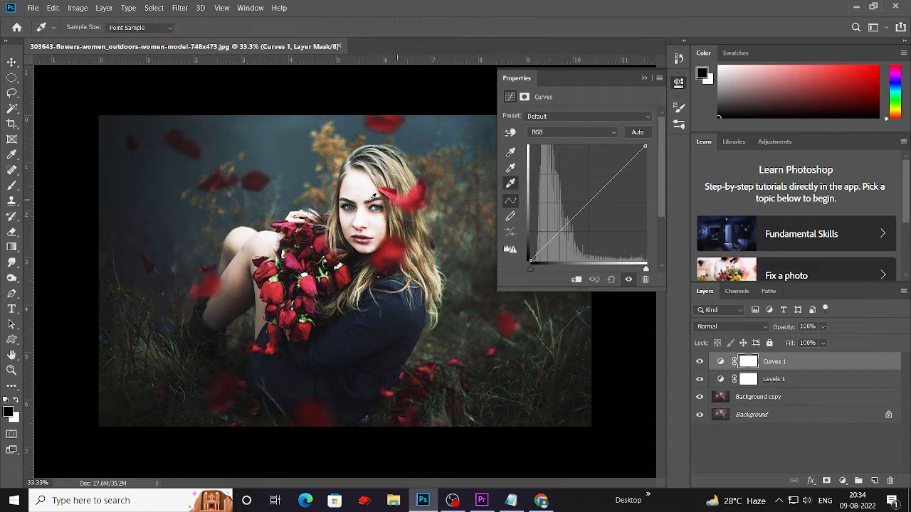
{"action": "left_click", "coordinate": [377, 212]}
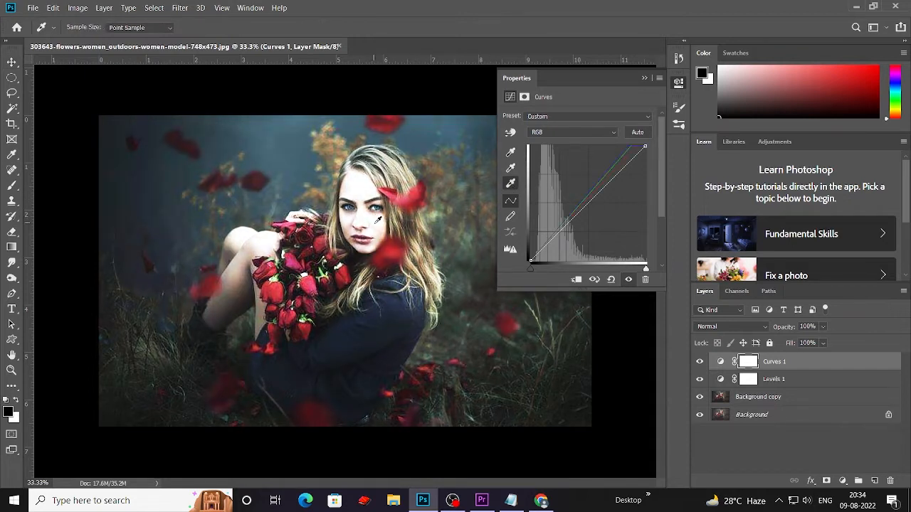
{"action": "key", "text": "ctrl+z"}
- Add a midtone point to the Red channel's curve and raise it slightly above the diagonal
{"action": "left_click", "coordinate": [561, 134]}
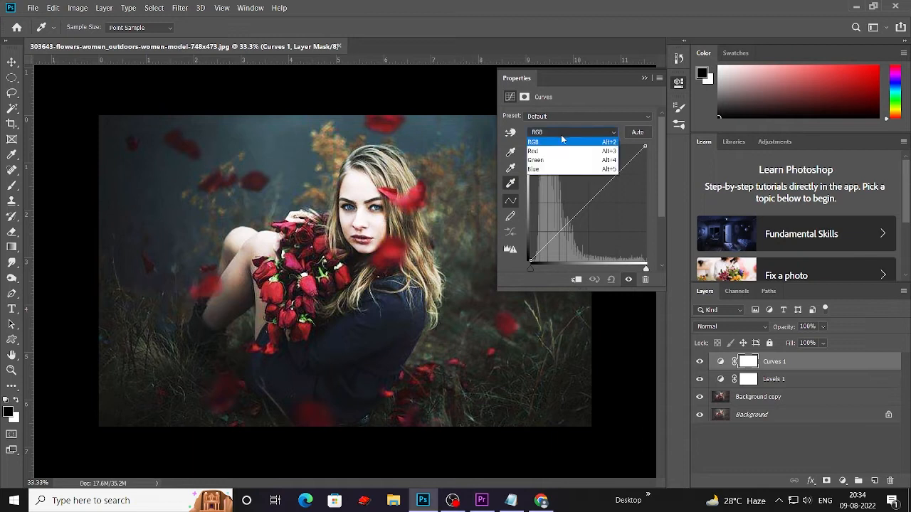
{"action": "left_click", "coordinate": [564, 147]}
{"action": "mouse_move", "coordinate": [596, 201]}
{"action": "left_mouse_down"}
{"action": "mouse_move", "coordinate": [586, 192]}
{"action": "mouse_move", "coordinate": [580, 210]}
{"action": "left_mouse_up"}
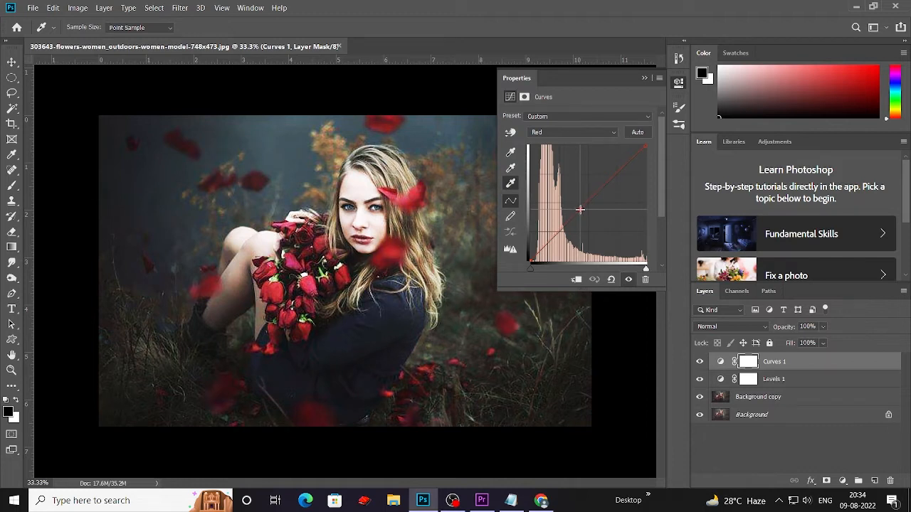
- Shift the Red channel's midtone point toward the shadows to bow the curve further above the diagonal
{"action": "left_click", "coordinate": [562, 132]}
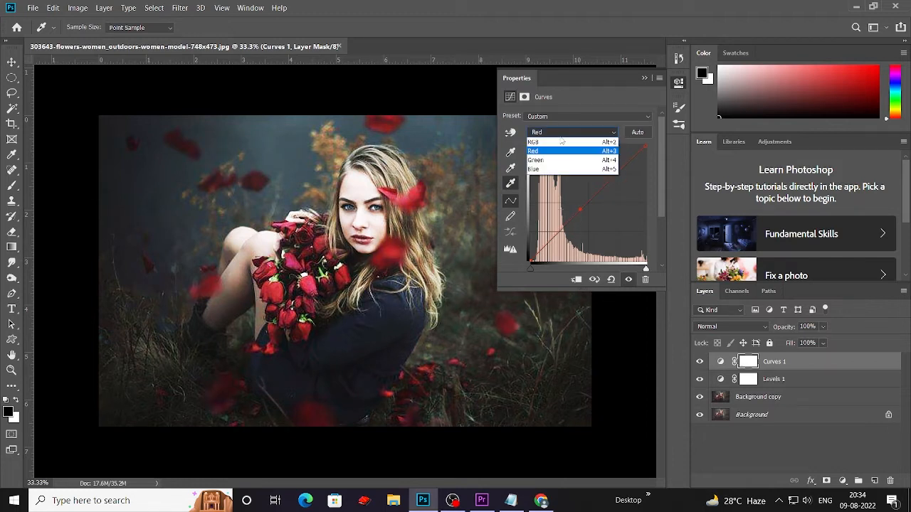
{"action": "left_click", "coordinate": [580, 209]}
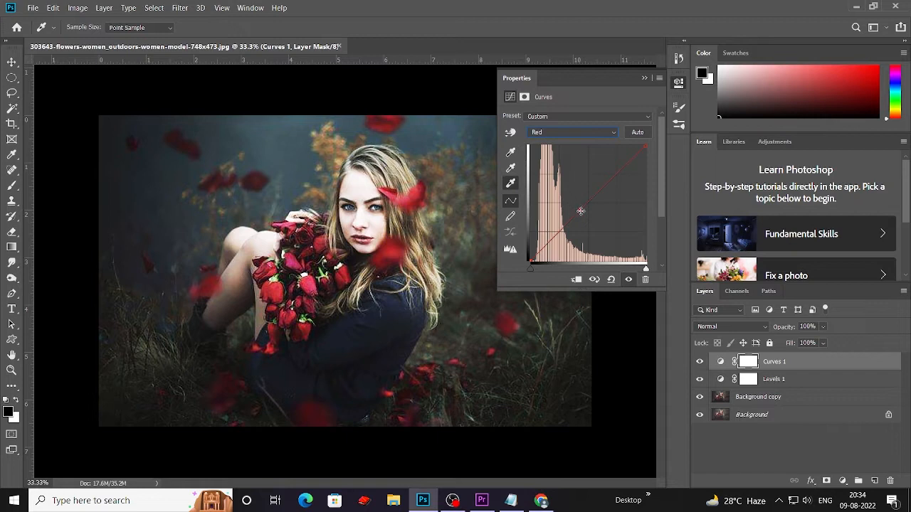
{"action": "left_click_drag", "start_coordinate": [581, 211], "coordinate": [570, 212]}
- Add a midtone point to the Green channel's curve and pull it below the diagonal
{"action": "left_click", "coordinate": [569, 133]}
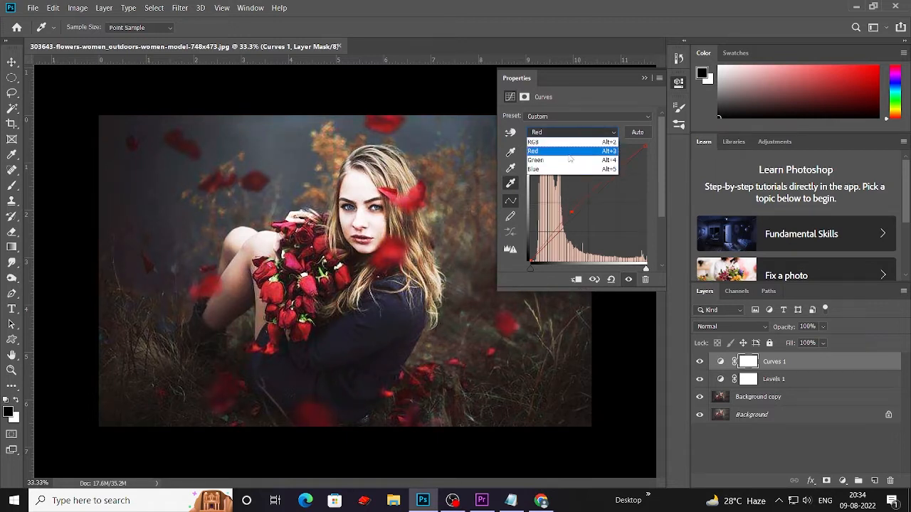
{"action": "left_click", "coordinate": [569, 154]}
{"action": "left_click_drag", "start_coordinate": [575, 217], "coordinate": [565, 223]}
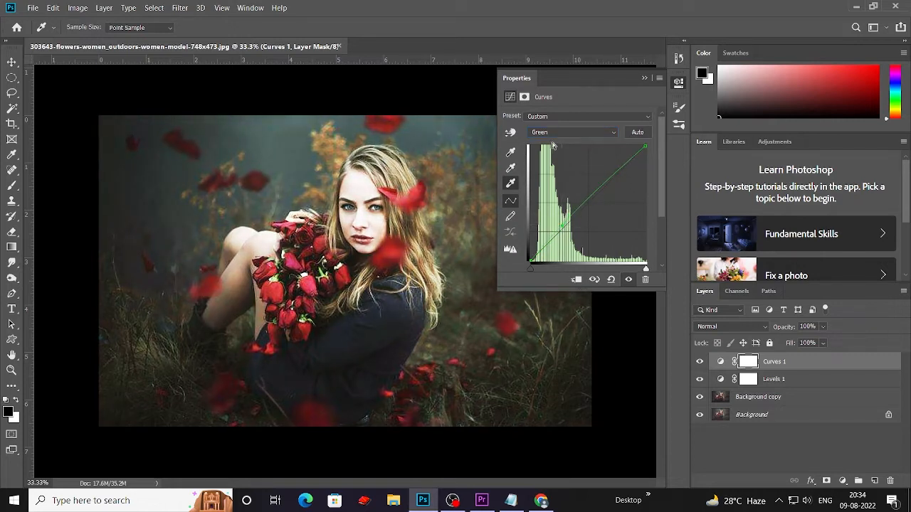
{"action": "mouse_move", "coordinate": [563, 224]}
{"action": "left_mouse_down"}
{"action": "mouse_move", "coordinate": [577, 229]}
{"action": "mouse_move", "coordinate": [572, 214]}
{"action": "mouse_move", "coordinate": [578, 223]}
{"action": "left_mouse_up"}
{"action": "key", "text": "Delete"}
{"action": "key", "text": "ctrl+z"}
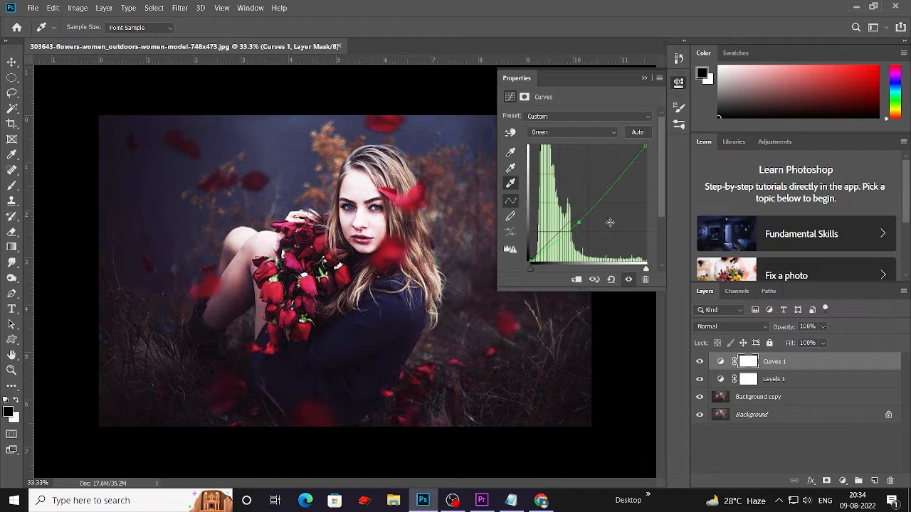
- Add a midtone point to the Blue channel's curve slightly below the diagonal and close the Curves settings
{"action": "left_click", "coordinate": [568, 134]}
{"action": "left_click", "coordinate": [569, 165]}
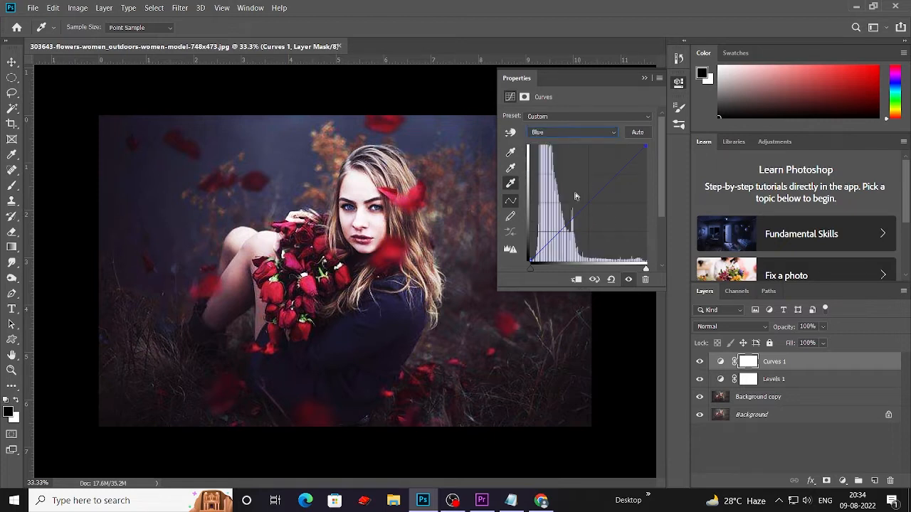
{"action": "left_click_drag", "start_coordinate": [580, 211], "coordinate": [584, 219]}
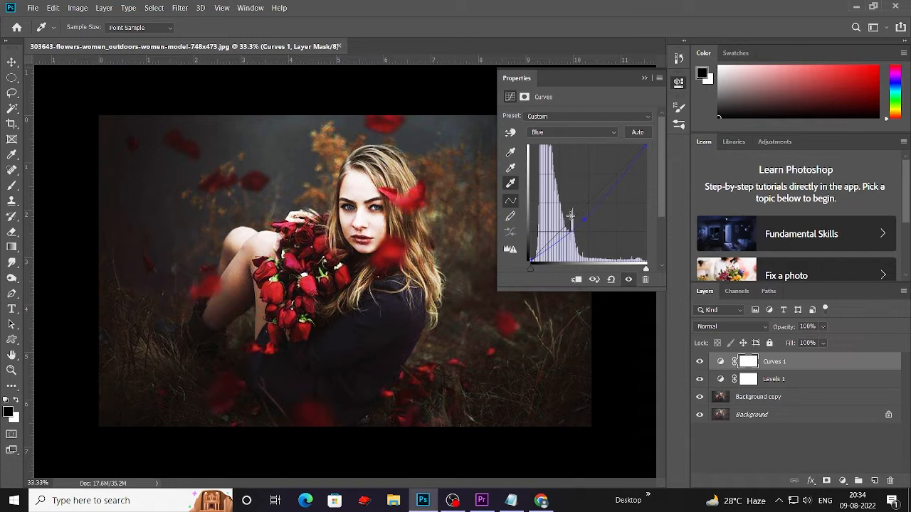
{"action": "left_click", "coordinate": [644, 79]}
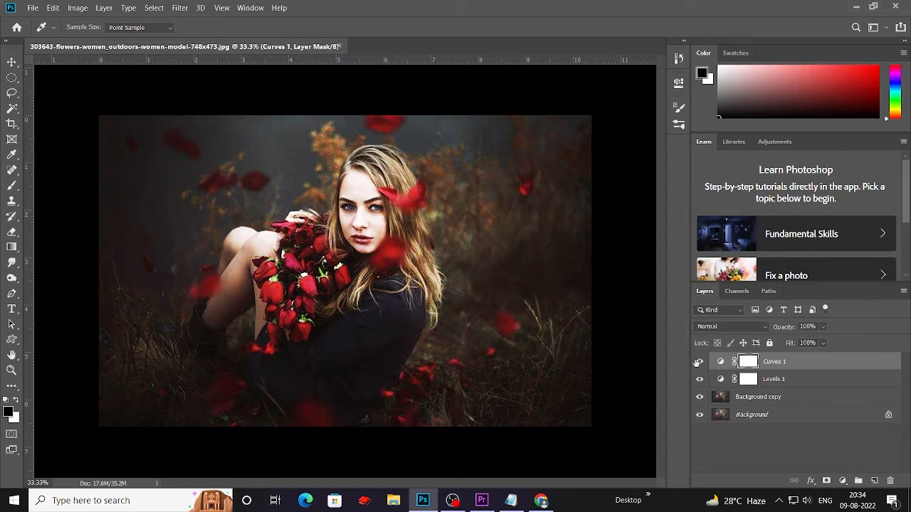
- Group the Background copy, Levels 1 and Curves 1 layers
{"action": "key", "text": "v"}
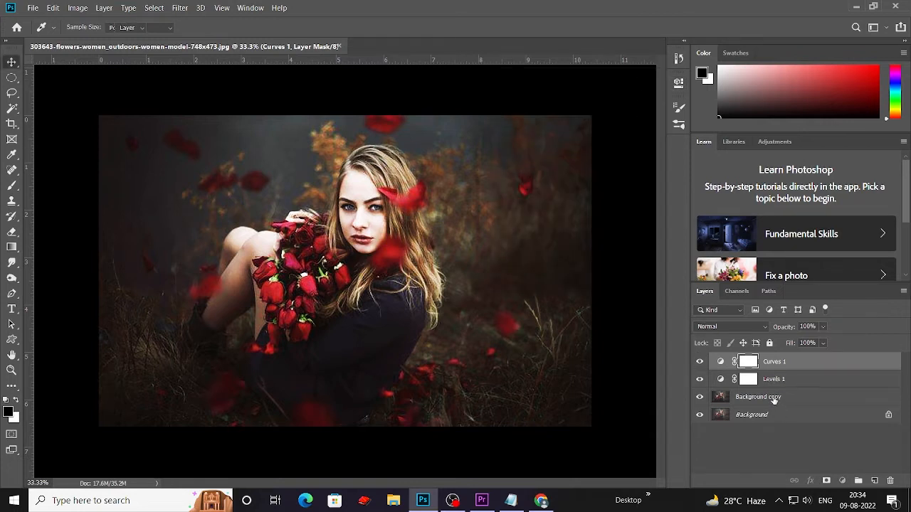
{"action": "left_click", "coordinate": [773, 398]}
{"action": "left_click", "coordinate": [767, 362], "text": "shift"}
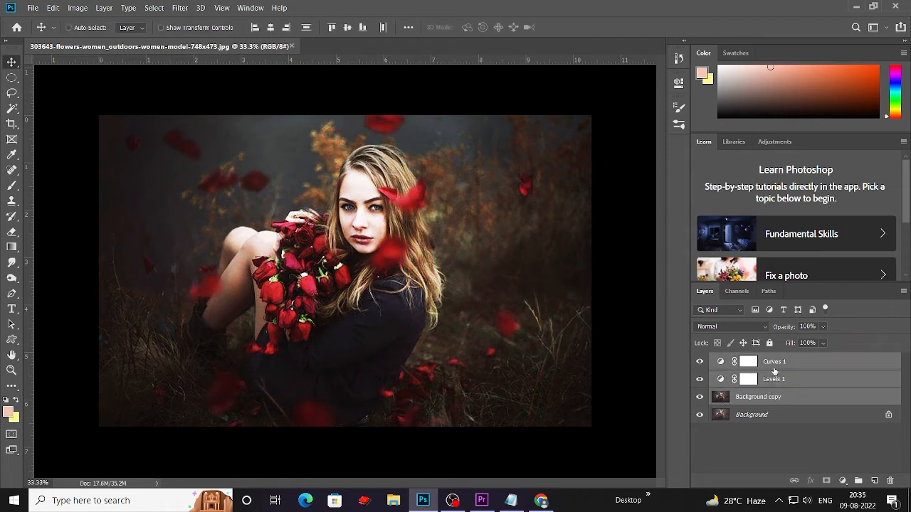
{"action": "key", "text": "ctrl+g"}
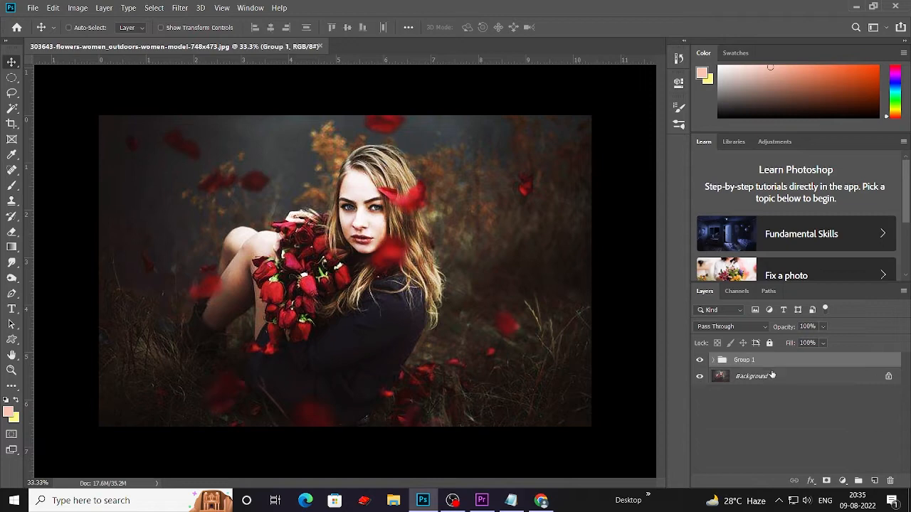
- Duplicate Group 1 and merge the duplicated group into a single layer
{"action": "left_click_drag", "start_coordinate": [816, 365], "coordinate": [874, 481]}
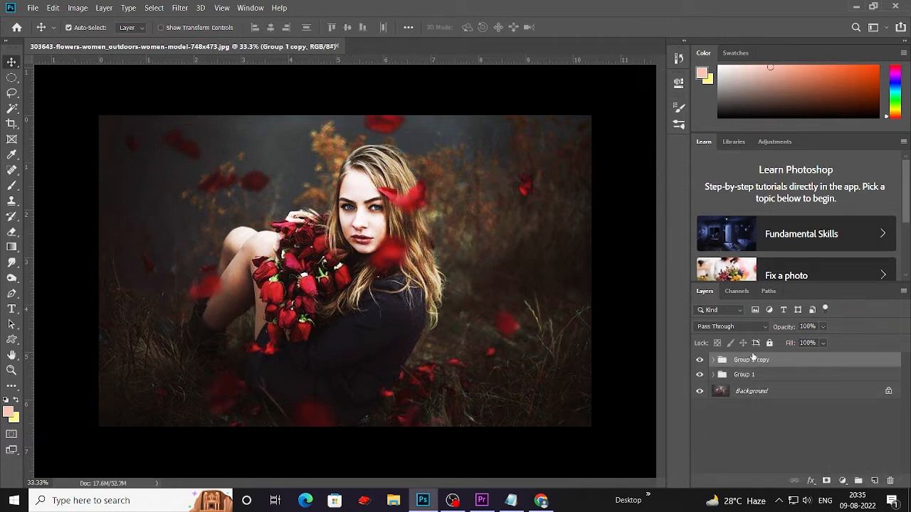
{"action": "right_click", "coordinate": [753, 359]}
{"action": "left_click", "coordinate": [768, 396]}
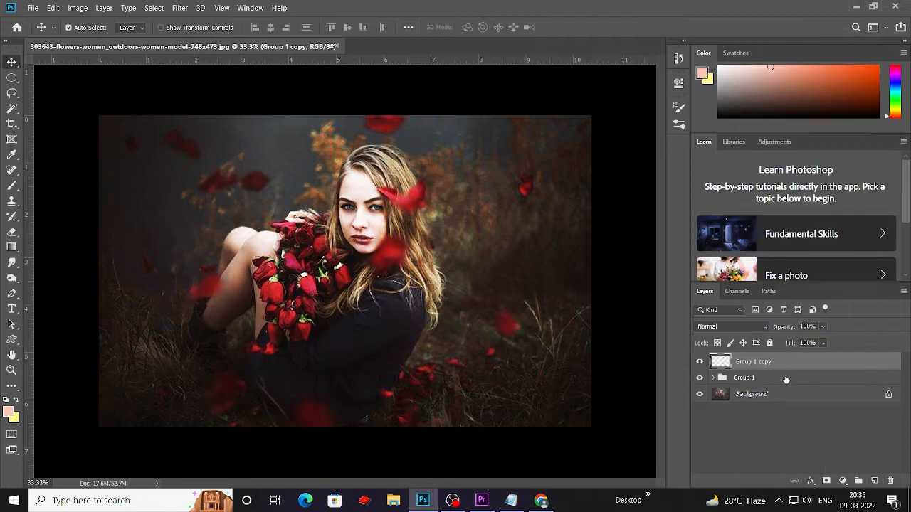
- Hide Group 1, compare the merged Group 1 copy layer with the original by toggling its visibility, and inspect the photo up close
{"action": "left_click", "coordinate": [699, 362]}
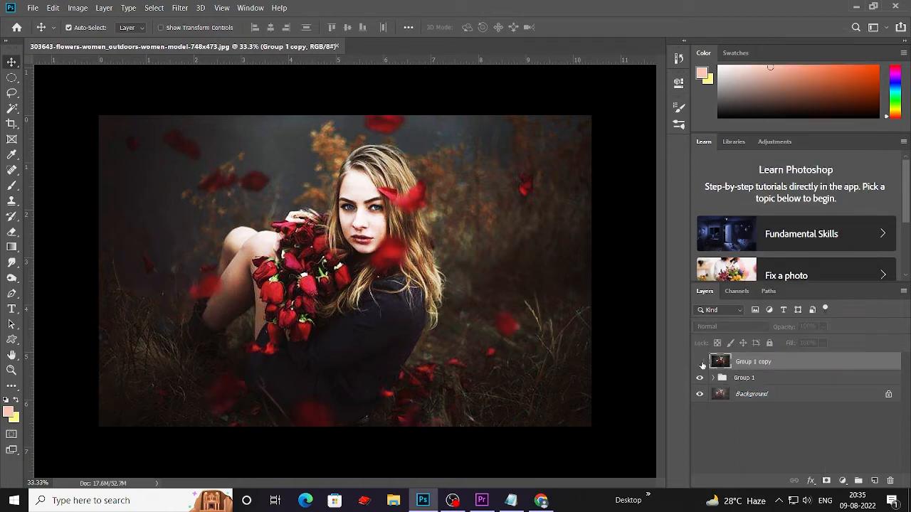
{"action": "left_click", "coordinate": [700, 361]}
{"action": "left_click", "coordinate": [700, 363]}
{"action": "left_click", "coordinate": [700, 363]}
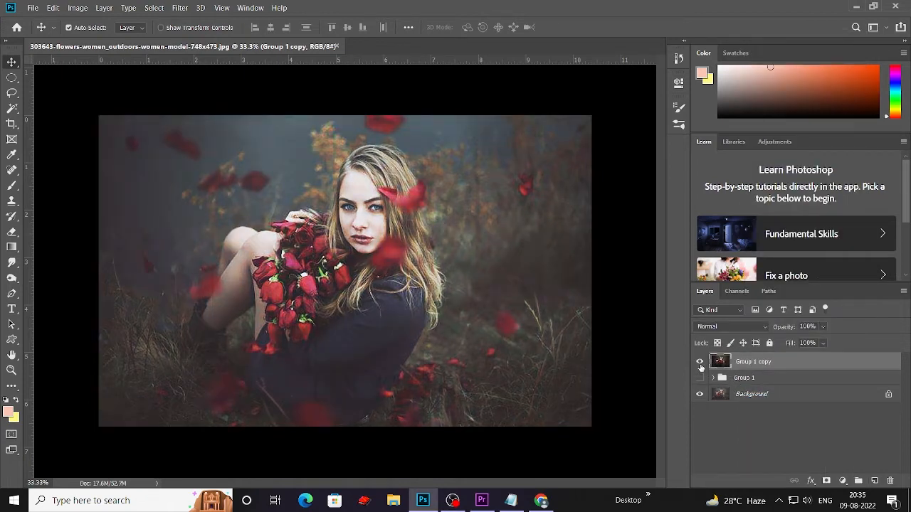
{"action": "left_click", "coordinate": [700, 363]}
{"action": "left_click", "coordinate": [700, 364]}
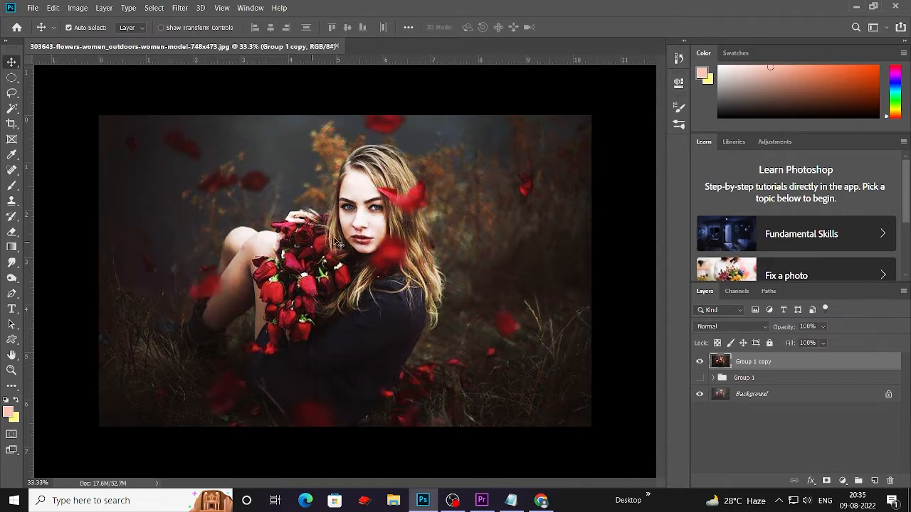
{"action": "key", "text": "ctrl+plus"}
{"action": "key", "text": "ctrl+plus"}
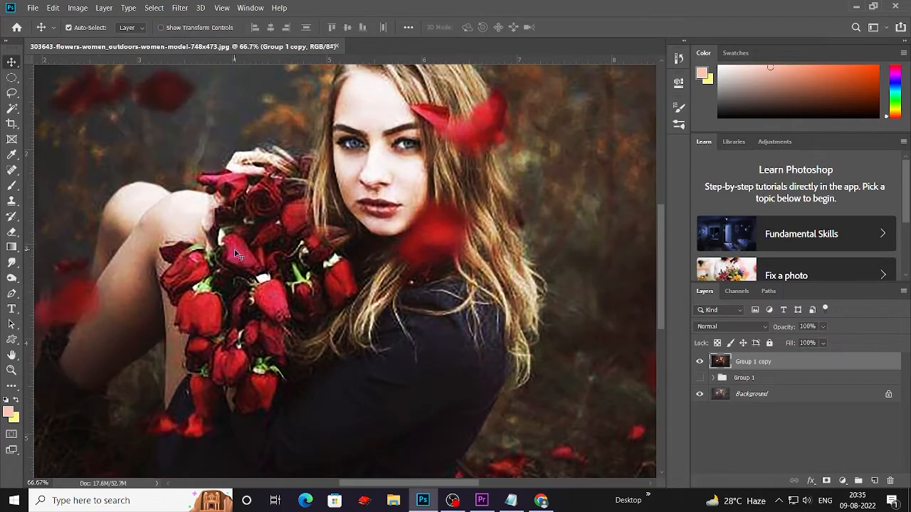
{"action": "scroll", "coordinate": [264, 207], "scroll_direction": "down", "scroll_amount": 2}
{"action": "scroll", "coordinate": [264, 207], "scroll_direction": "up", "scroll_amount": 2}
{"action": "key", "text": "ctrl+minus"}
{"action": "key", "text": "ctrl+minus"}
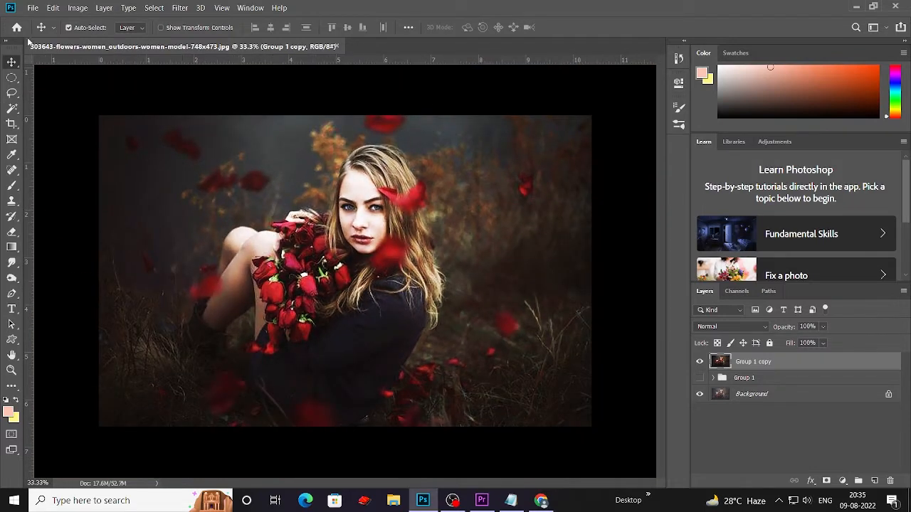
- Open the Camera Raw Filter on the Group 1 copy layer and set Contrast to +26 and Highlights to -24
{"action": "left_click", "coordinate": [179, 8]}
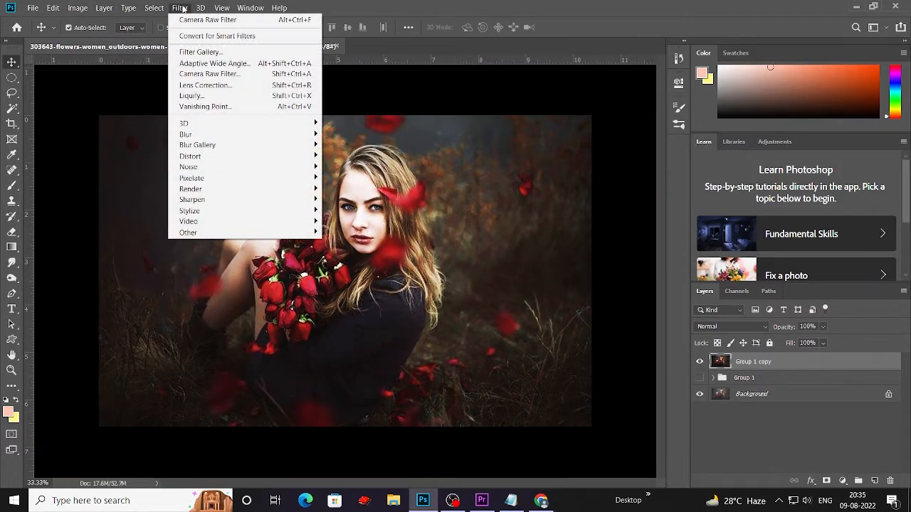
{"action": "key", "text": "Escape"}
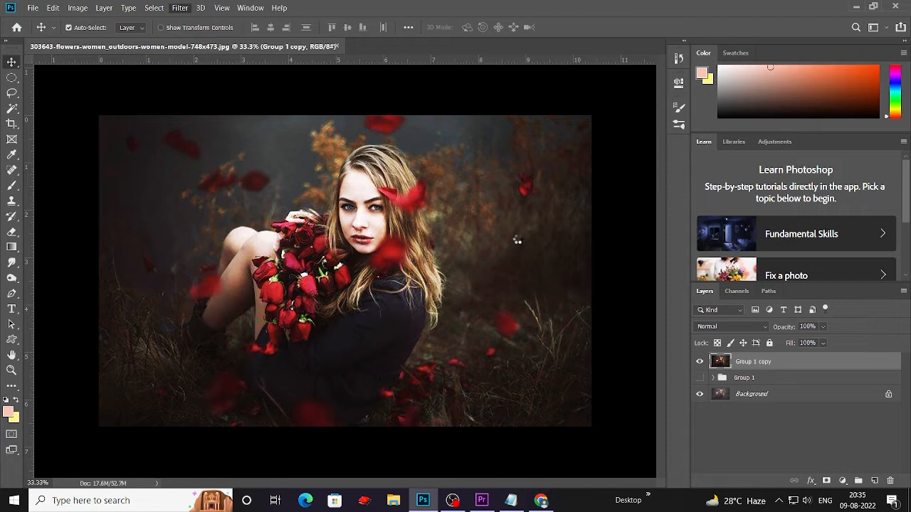
{"action": "key", "text": "ctrl+shift+a"}
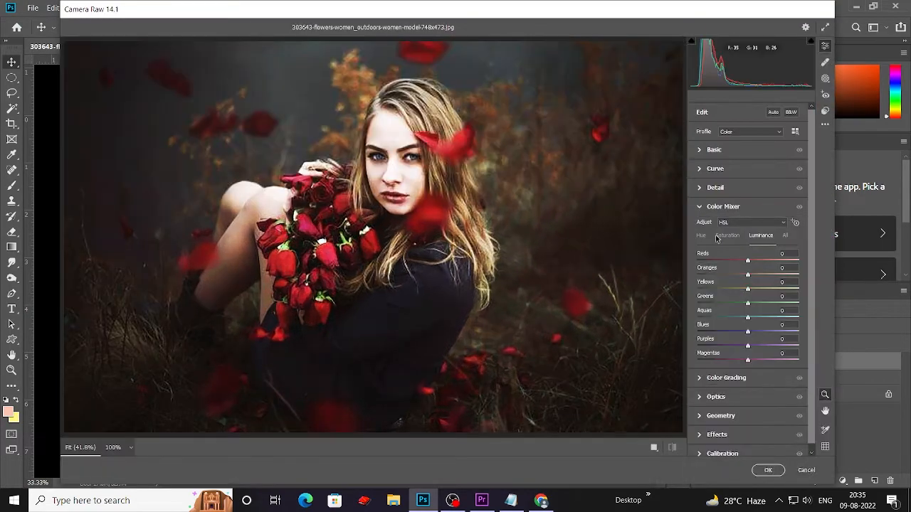
{"action": "left_click", "coordinate": [700, 151]}
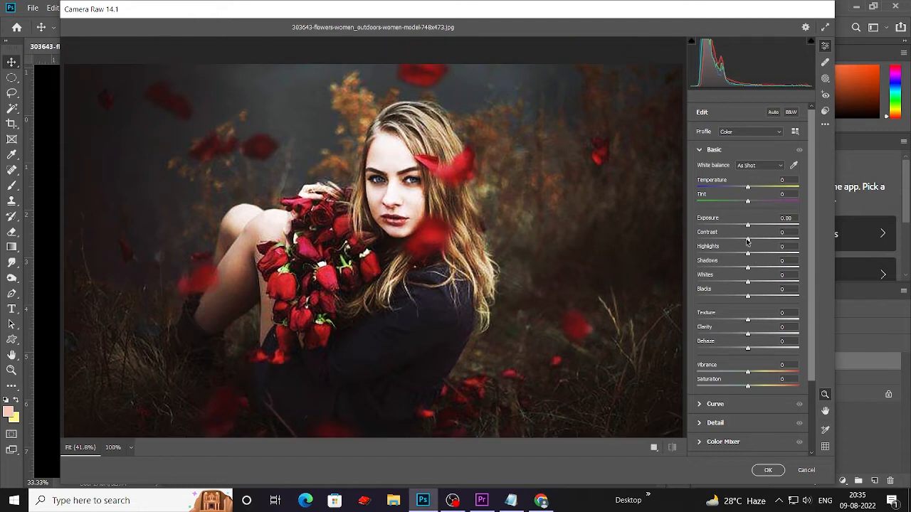
{"action": "left_click_drag", "start_coordinate": [748, 239], "coordinate": [730, 254]}
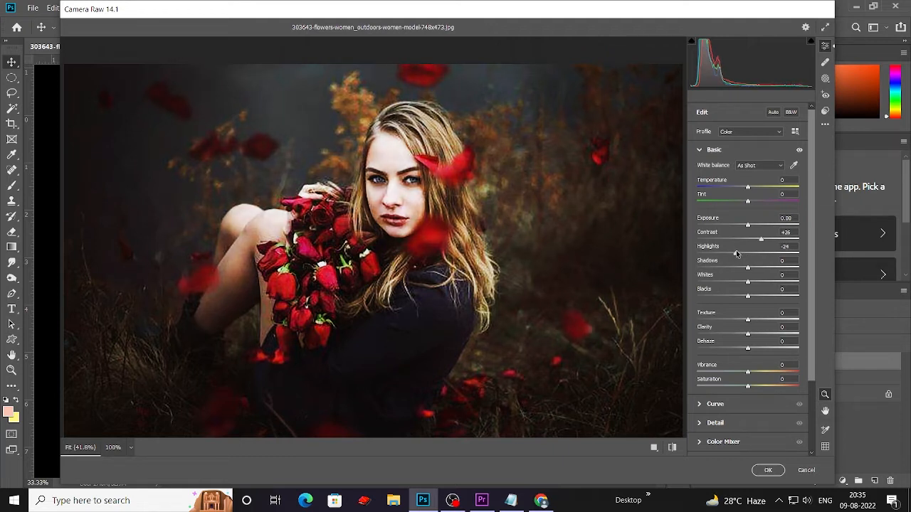
- Set Shadows to -24, Whites to -14, Blacks to +10, Texture to -45, Clarity to +21 and Dehaze to +30, and slightly adjust Vibrance and Saturation
{"action": "left_click_drag", "start_coordinate": [749, 270], "coordinate": [762, 336]}
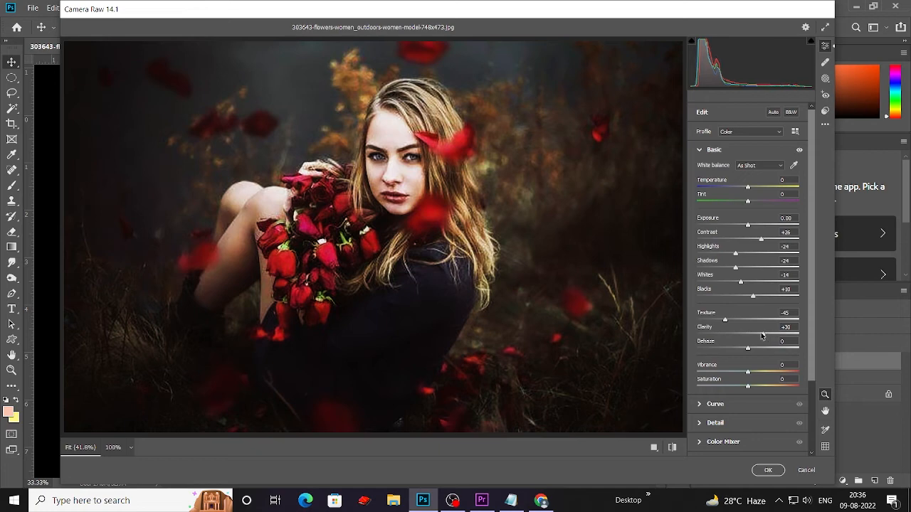
{"action": "scroll", "coordinate": [639, 322], "scroll_direction": "down", "scroll_amount": 2}
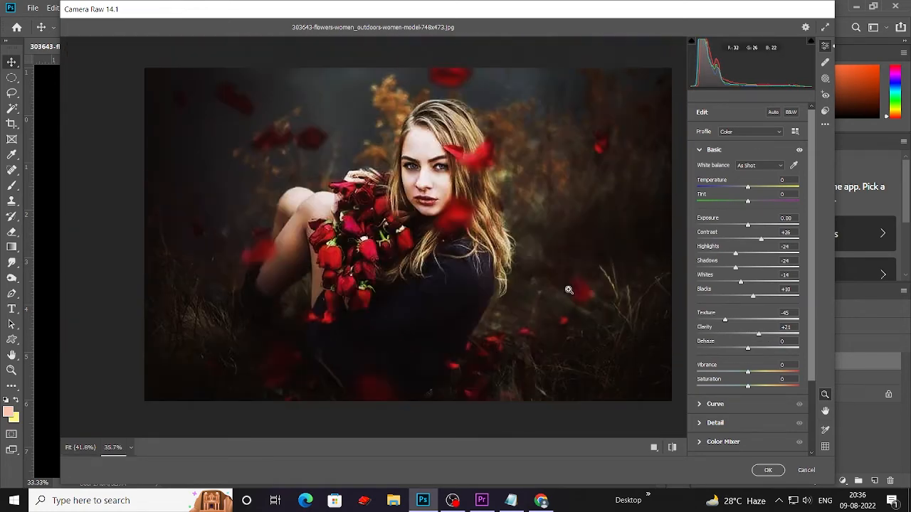
{"action": "left_click_drag", "start_coordinate": [746, 349], "coordinate": [764, 349]}
{"action": "scroll", "coordinate": [537, 289], "scroll_direction": "down", "scroll_amount": 1}
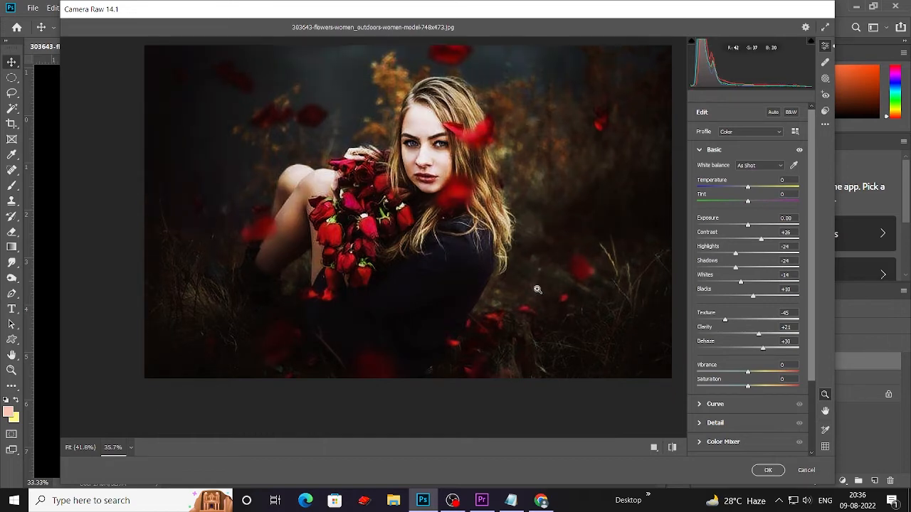
{"action": "scroll", "coordinate": [536, 288], "scroll_direction": "up", "scroll_amount": 1}
{"action": "mouse_move", "coordinate": [496, 283]}
{"action": "left_mouse_down"}
{"action": "mouse_move", "coordinate": [481, 269]}
{"action": "mouse_move", "coordinate": [507, 272]}
{"action": "mouse_move", "coordinate": [486, 275]}
{"action": "left_mouse_up"}
{"action": "scroll", "coordinate": [534, 273], "scroll_direction": "down", "scroll_amount": 1}
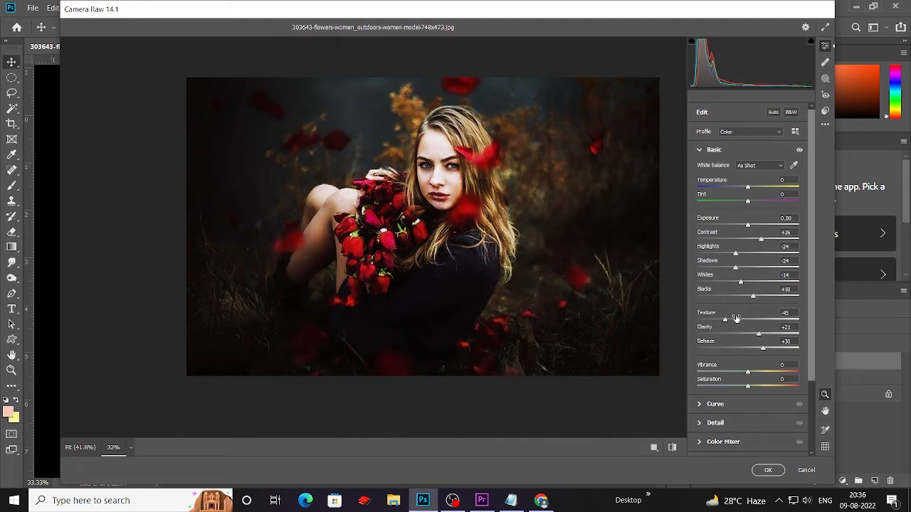
{"action": "mouse_move", "coordinate": [748, 375]}
{"action": "left_mouse_down"}
{"action": "mouse_move", "coordinate": [767, 373]}
{"action": "mouse_move", "coordinate": [755, 373]}
{"action": "left_mouse_up"}
{"action": "left_click_drag", "start_coordinate": [748, 387], "coordinate": [746, 388]}
- Add a midtone point to Camera Raw's red channel curve at input 139, output 148
{"action": "left_click", "coordinate": [707, 404]}
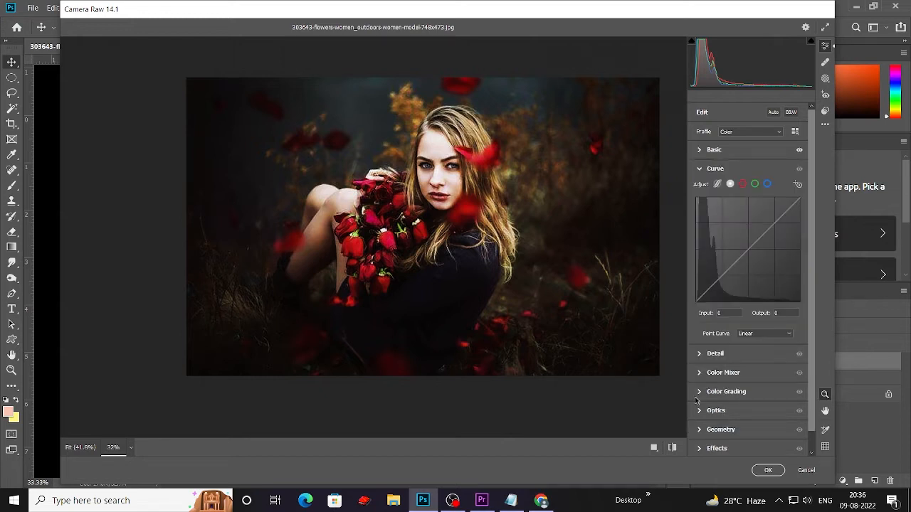
{"action": "left_click", "coordinate": [742, 183]}
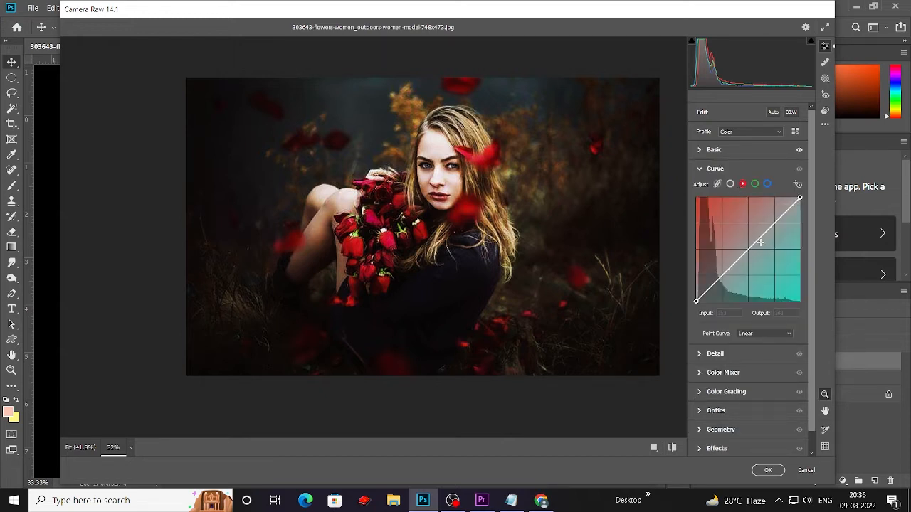
{"action": "left_click_drag", "start_coordinate": [760, 242], "coordinate": [752, 243]}
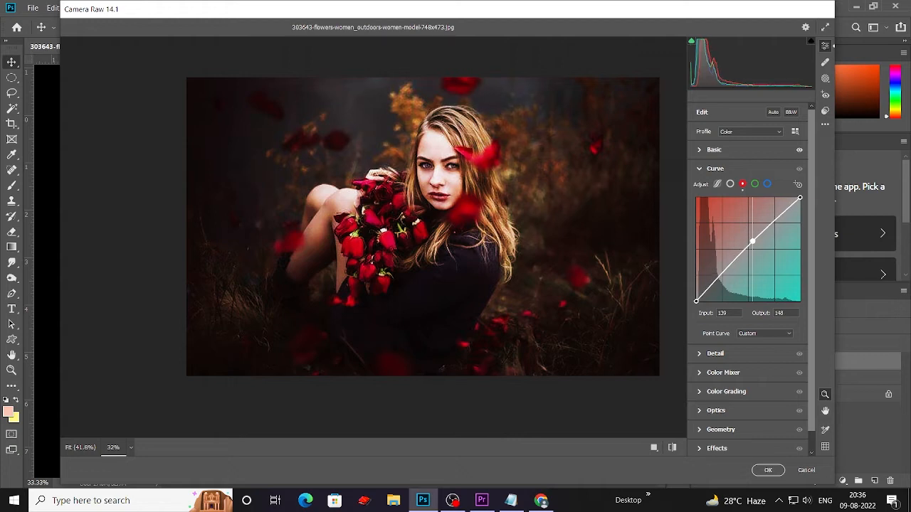
- Lower the midtones of Camera Raw's green and blue channel curves slightly below the diagonal
{"action": "left_click", "coordinate": [754, 183]}
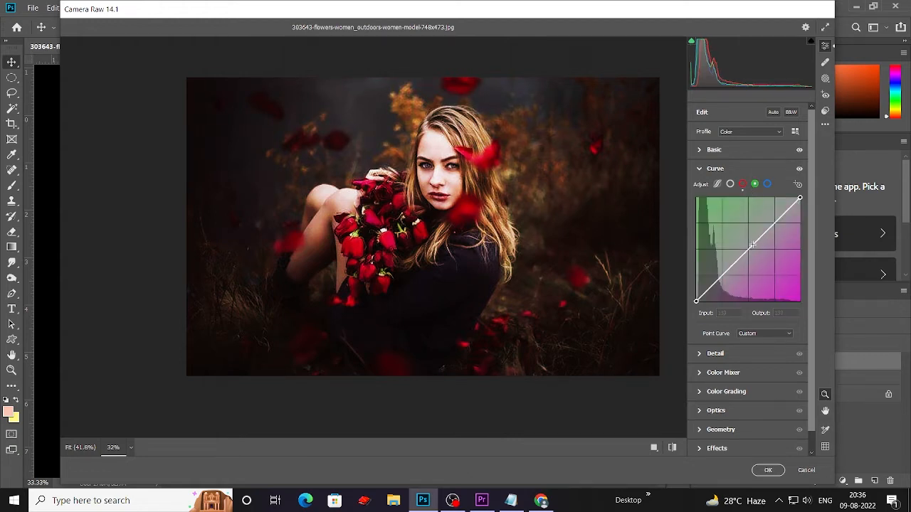
{"action": "left_click_drag", "start_coordinate": [752, 245], "coordinate": [752, 252]}
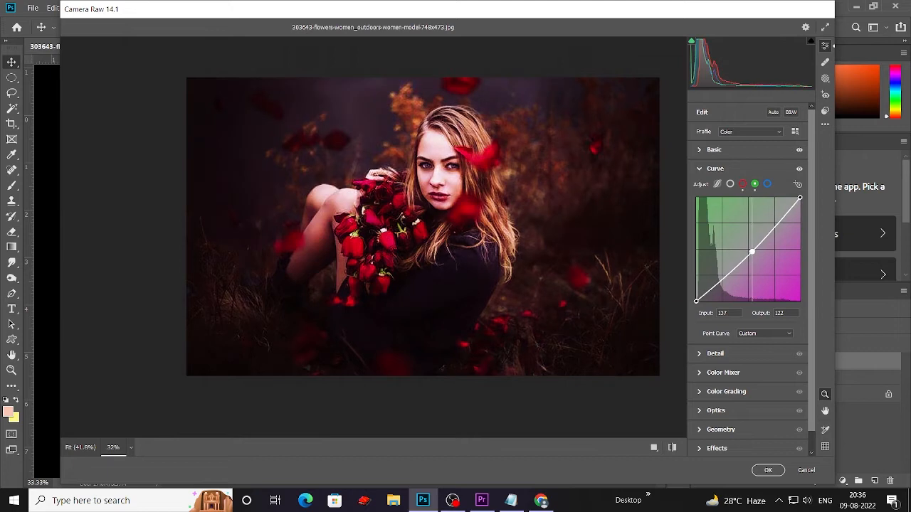
{"action": "left_click_drag", "start_coordinate": [752, 252], "coordinate": [752, 251]}
{"action": "left_click", "coordinate": [766, 185]}
- Shape Camera Raw's composite point curve with a single point at input 203, output 188
{"action": "left_click", "coordinate": [730, 184]}
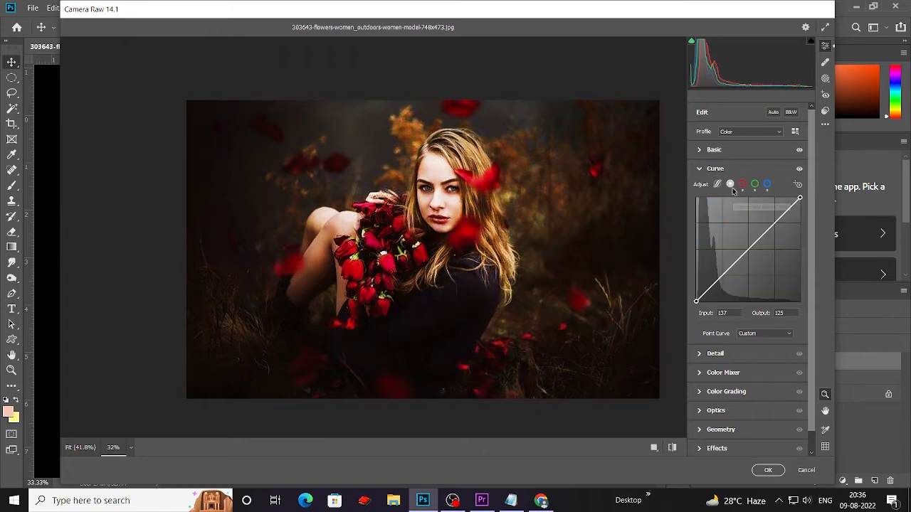
{"action": "left_click_drag", "start_coordinate": [716, 281], "coordinate": [716, 275]}
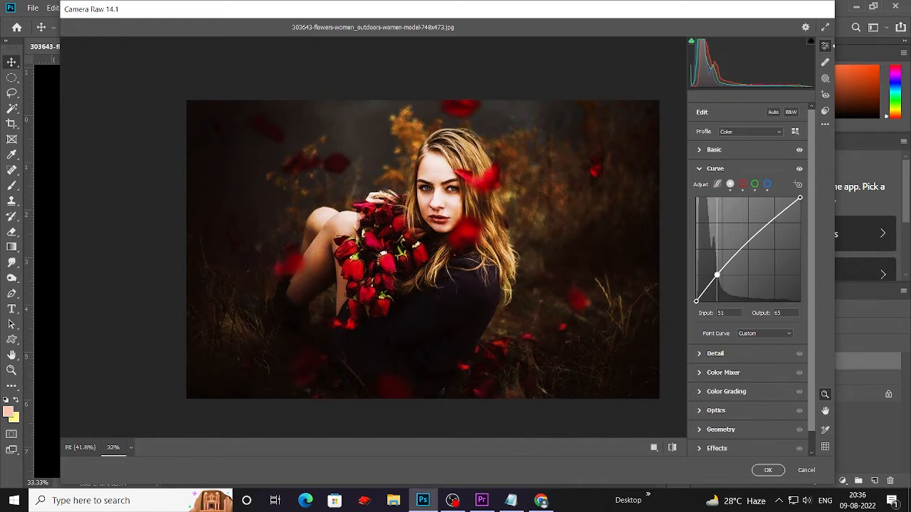
{"action": "left_click_drag", "start_coordinate": [716, 275], "coordinate": [780, 226]}
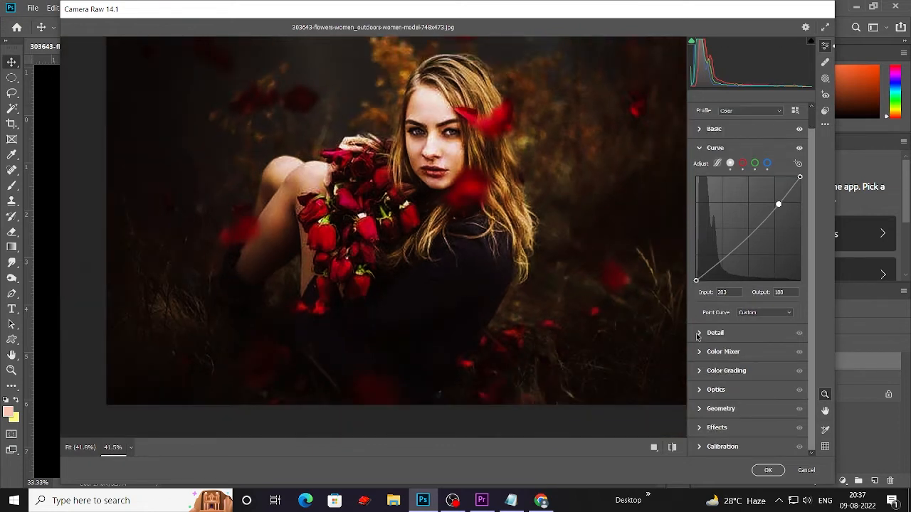
- In Camera Raw's Detail settings, set Sharpening to 36, Noise Reduction to 28 and Color Noise Reduction to 25
{"action": "left_click", "coordinate": [699, 333]}
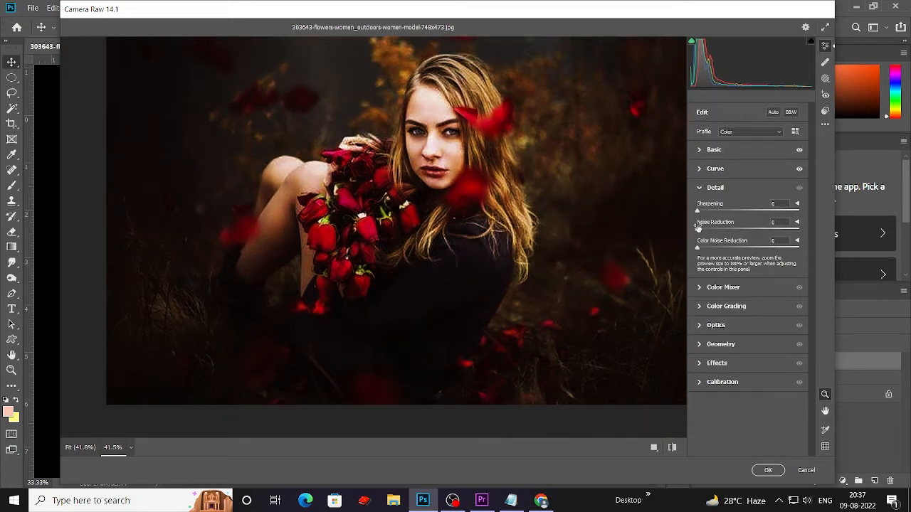
{"action": "left_click_drag", "start_coordinate": [698, 229], "coordinate": [725, 232]}
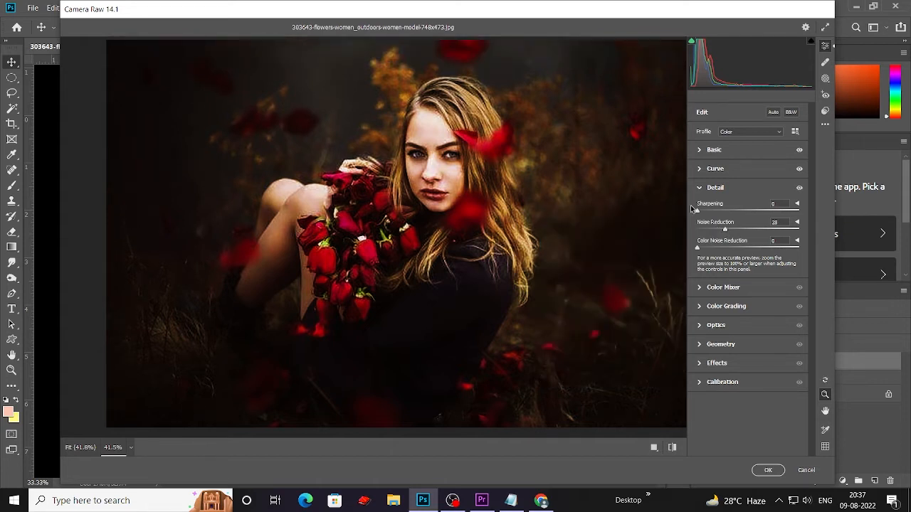
{"action": "left_click_drag", "start_coordinate": [695, 211], "coordinate": [721, 212]}
{"action": "left_click_drag", "start_coordinate": [697, 248], "coordinate": [725, 249]}
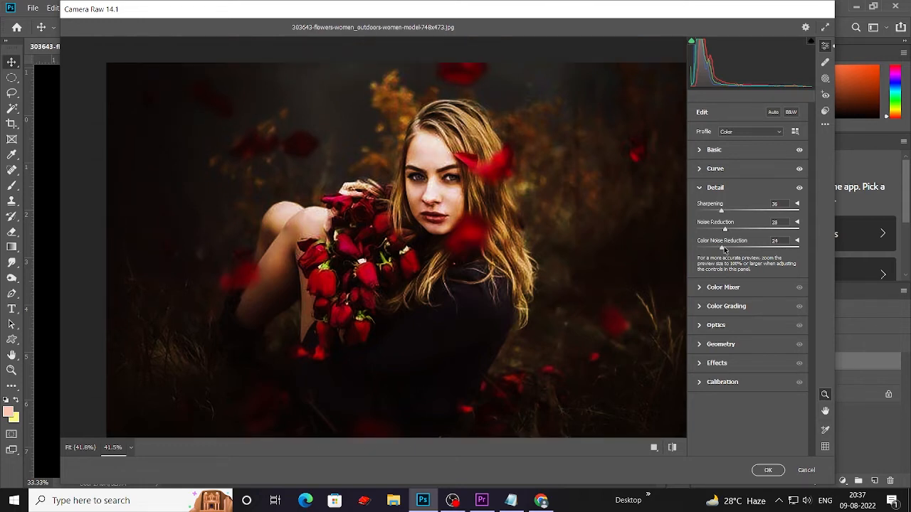
{"action": "left_click_drag", "start_coordinate": [723, 249], "coordinate": [725, 249]}
{"action": "left_click_drag", "start_coordinate": [620, 261], "coordinate": [533, 278]}
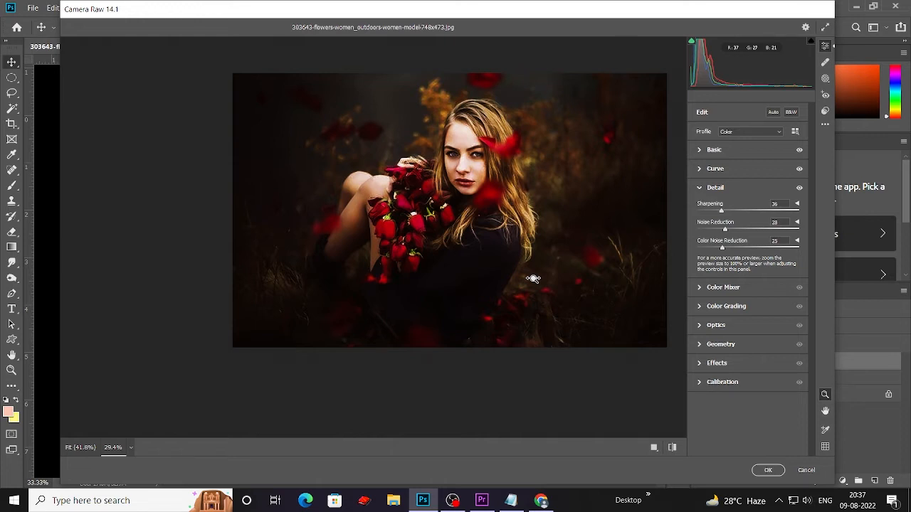
{"action": "left_click", "coordinate": [713, 287]}
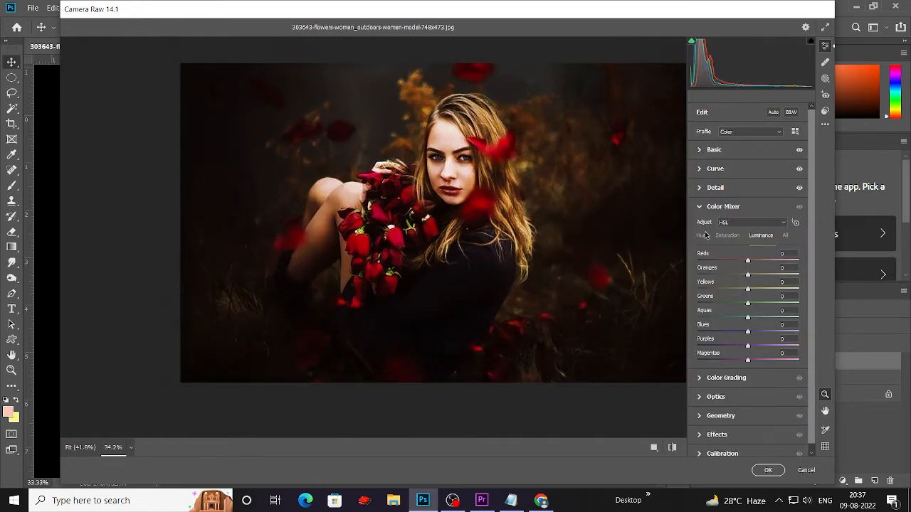
{"action": "left_click", "coordinate": [715, 187]}
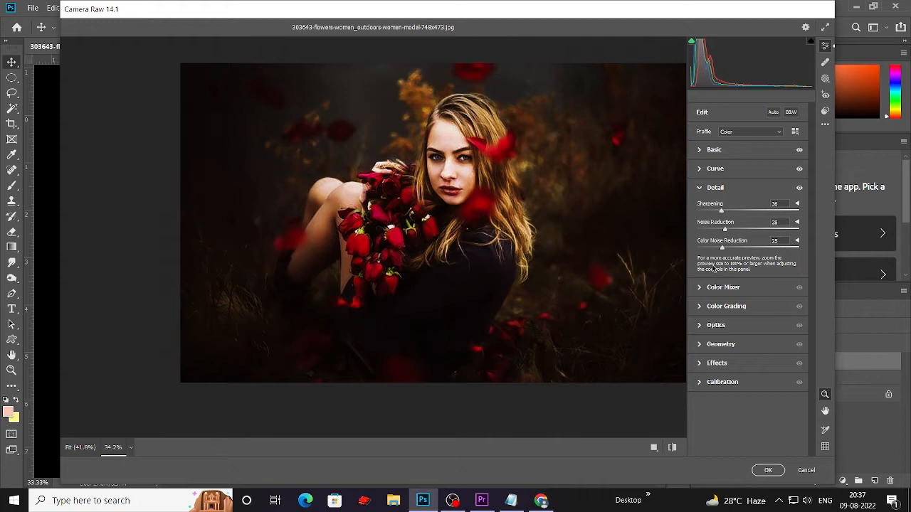
- Nudge the midtones color grade slightly, and give the global grade an orange tint of hue 36, saturation 34 and luminance -50
{"action": "left_click", "coordinate": [701, 306]}
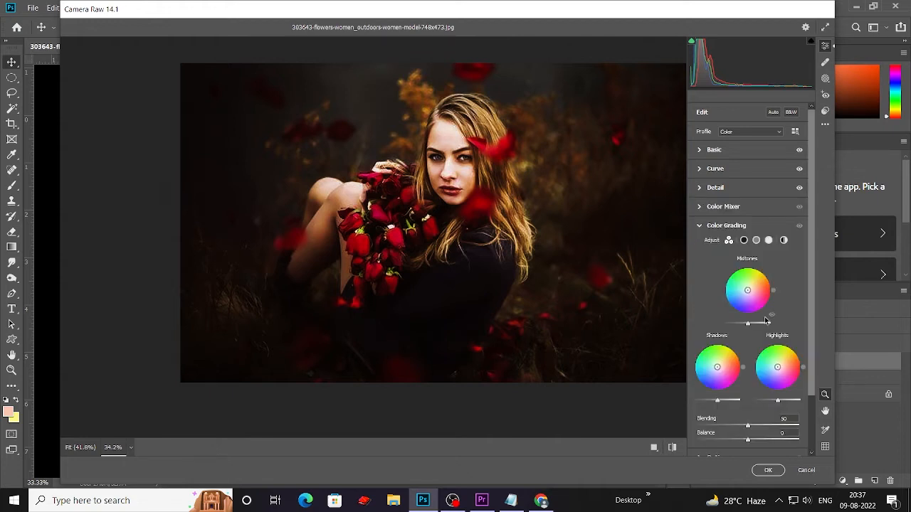
{"action": "mouse_move", "coordinate": [753, 292]}
{"action": "left_mouse_down"}
{"action": "mouse_move", "coordinate": [747, 283]}
{"action": "mouse_move", "coordinate": [739, 294]}
{"action": "mouse_move", "coordinate": [745, 290]}
{"action": "left_mouse_up"}
{"action": "left_click", "coordinate": [783, 239]}
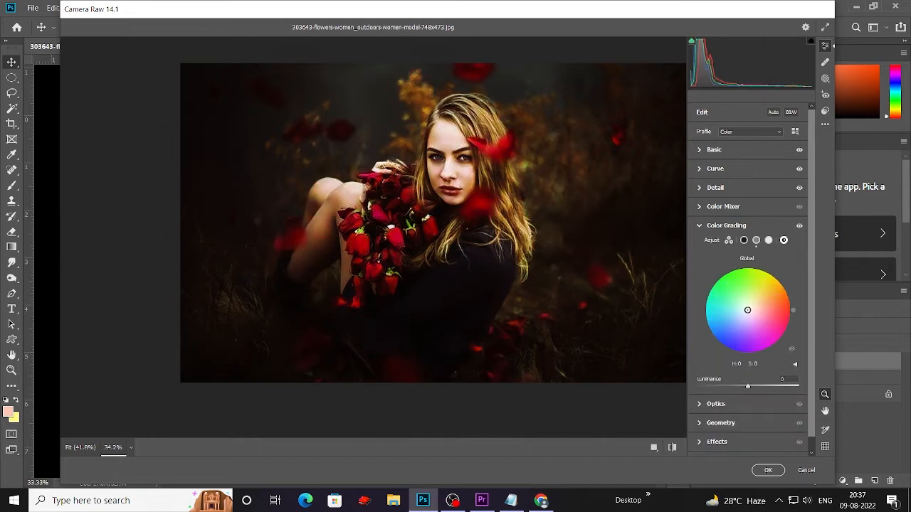
{"action": "mouse_move", "coordinate": [747, 310]}
{"action": "left_mouse_down"}
{"action": "mouse_move", "coordinate": [758, 304]}
{"action": "mouse_move", "coordinate": [750, 307]}
{"action": "left_mouse_up"}
{"action": "left_click_drag", "start_coordinate": [746, 381], "coordinate": [724, 388]}
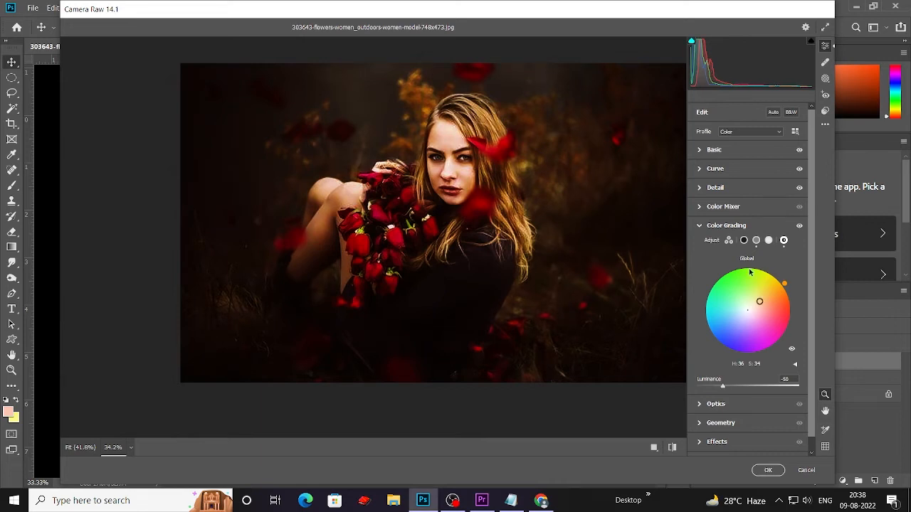
- Set the Color Mixer saturation of Reds to +33, Oranges to -33 and Yellows to -59
{"action": "left_click", "coordinate": [723, 206]}
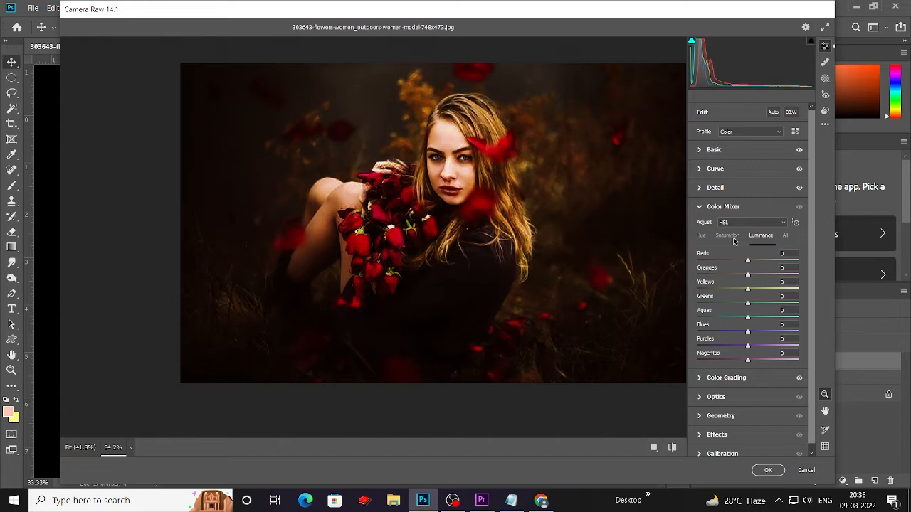
{"action": "left_click", "coordinate": [734, 239]}
{"action": "scroll", "coordinate": [459, 176], "scroll_direction": "up", "scroll_amount": 2}
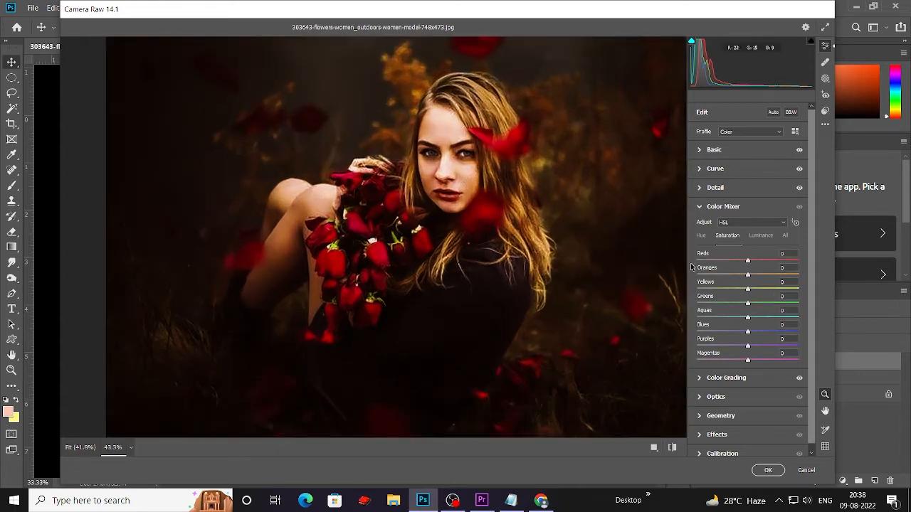
{"action": "left_click_drag", "start_coordinate": [747, 288], "coordinate": [716, 293]}
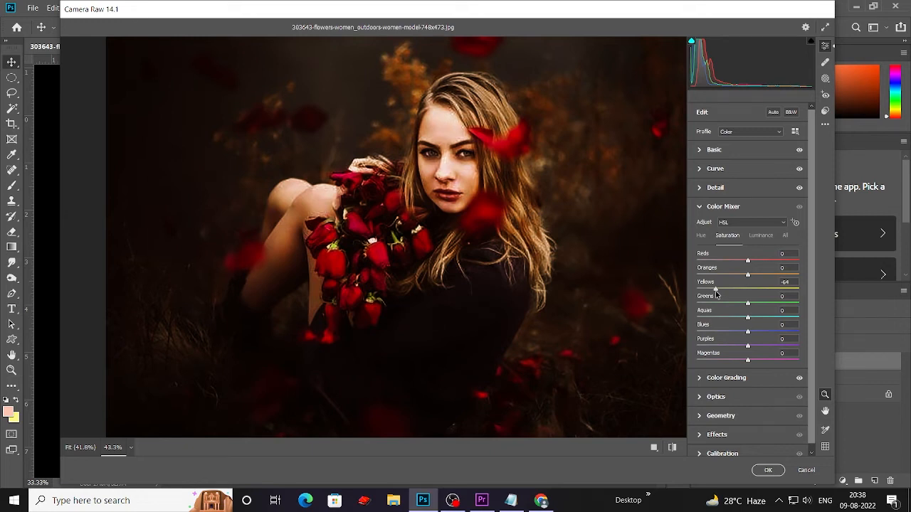
{"action": "scroll", "coordinate": [602, 257], "scroll_direction": "down", "scroll_amount": 1}
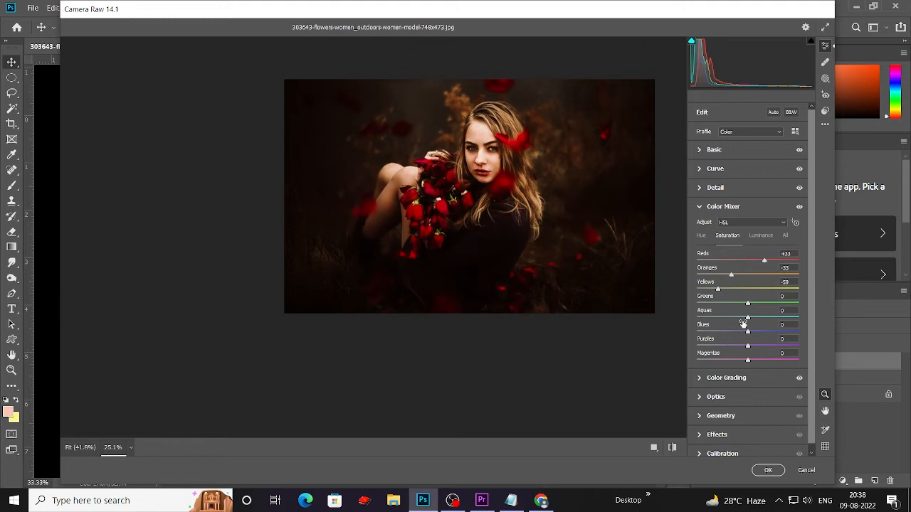
- Set the Color Mixer saturation of Aquas to +51, Blues to -54, Purples to -45 and Magentas to -39
{"action": "left_click_drag", "start_coordinate": [747, 317], "coordinate": [773, 317]}
{"action": "left_click_drag", "start_coordinate": [747, 360], "coordinate": [669, 363]}
{"action": "left_click_drag", "start_coordinate": [697, 360], "coordinate": [727, 360]}
{"action": "left_click_drag", "start_coordinate": [747, 345], "coordinate": [725, 345]}
{"action": "left_click_drag", "start_coordinate": [747, 332], "coordinate": [720, 331]}
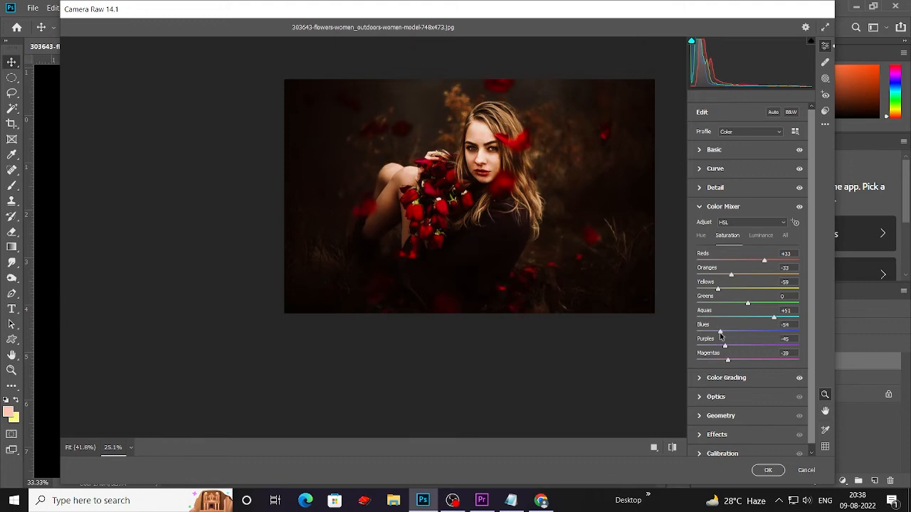
{"action": "scroll", "coordinate": [582, 240], "scroll_direction": "up", "scroll_amount": 1}
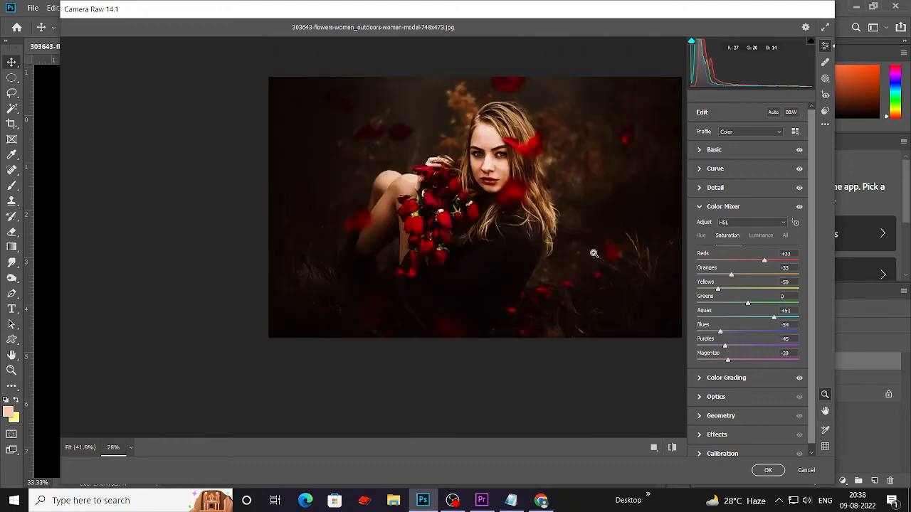
- Set the Color Mixer hue of Oranges to -7 and shift the Reds hue slightly toward magenta
{"action": "left_click", "coordinate": [709, 236]}
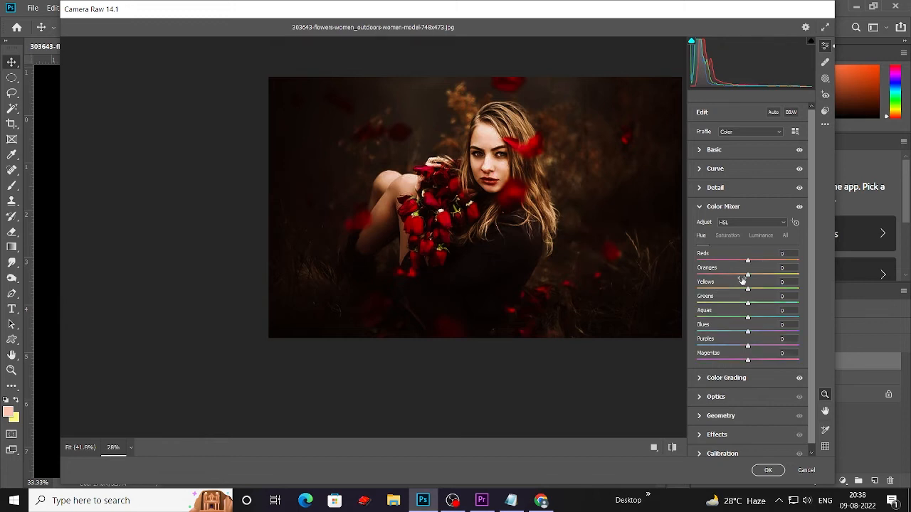
{"action": "mouse_move", "coordinate": [747, 274]}
{"action": "left_mouse_down"}
{"action": "mouse_move", "coordinate": [722, 274]}
{"action": "mouse_move", "coordinate": [745, 276]}
{"action": "left_mouse_up"}
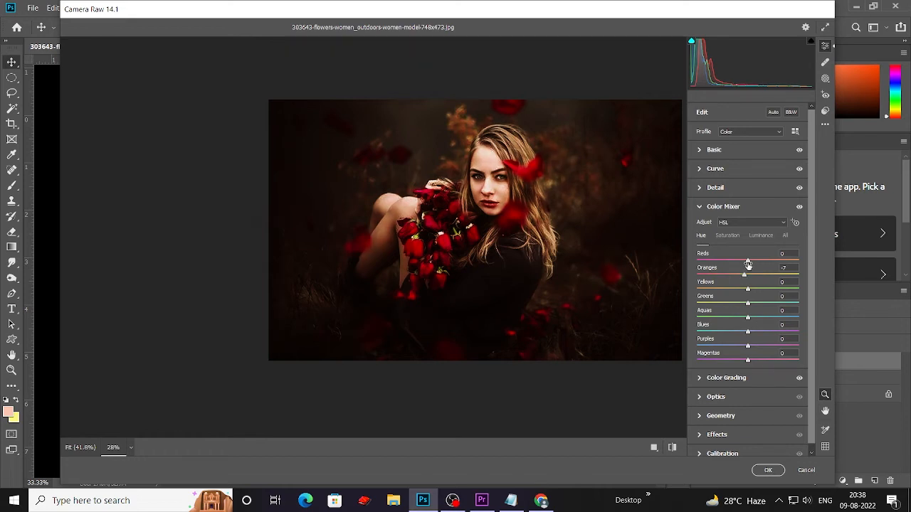
{"action": "mouse_move", "coordinate": [748, 262]}
{"action": "left_mouse_down"}
{"action": "mouse_move", "coordinate": [725, 261]}
{"action": "mouse_move", "coordinate": [738, 261]}
{"action": "left_mouse_up"}
- Set the Color Mixer luminance of Reds to -20 and Magentas to -16, and lower the Purples luminance
{"action": "left_click", "coordinate": [760, 235]}
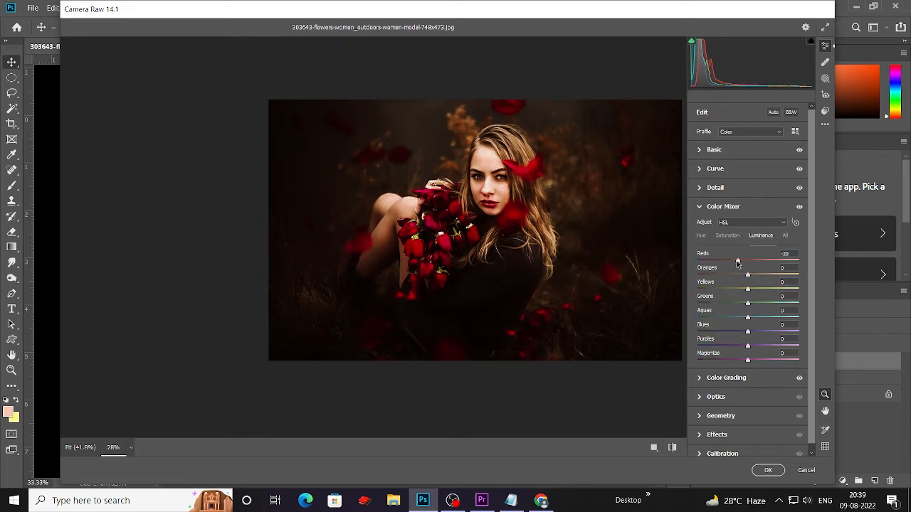
{"action": "left_click_drag", "start_coordinate": [747, 360], "coordinate": [718, 361]}
{"action": "left_click_drag", "start_coordinate": [709, 360], "coordinate": [740, 361]}
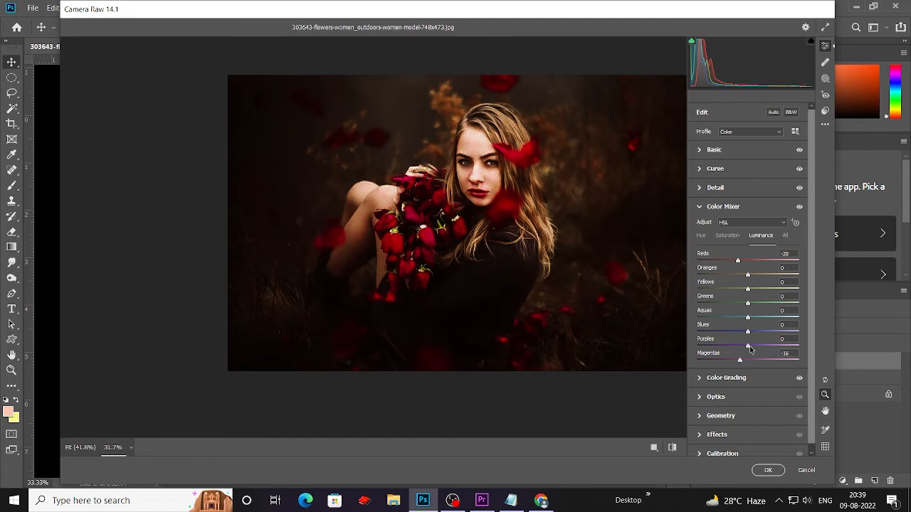
{"action": "left_click_drag", "start_coordinate": [748, 347], "coordinate": [729, 346]}
{"action": "left_click_drag", "start_coordinate": [748, 289], "coordinate": [743, 296]}
{"action": "double_click", "coordinate": [742, 289]}
- Fine-tune the global color grade's orange tint, set its luminance to -49, and apply the Camera Raw filter
{"action": "left_click", "coordinate": [699, 378]}
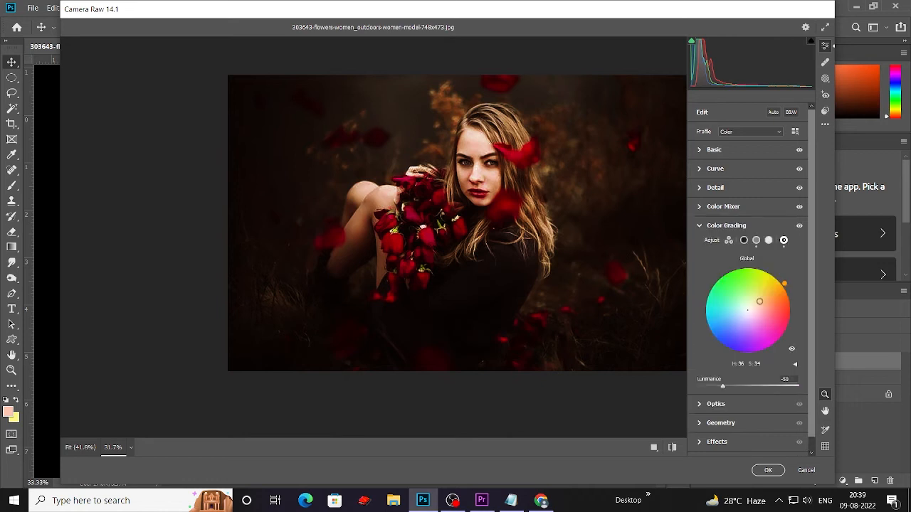
{"action": "left_click_drag", "start_coordinate": [759, 302], "coordinate": [768, 295]}
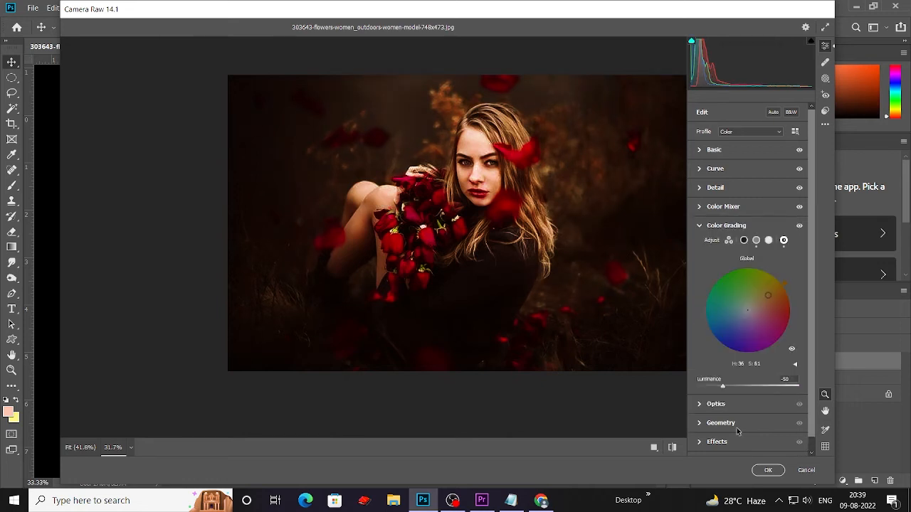
{"action": "mouse_move", "coordinate": [723, 387]}
{"action": "left_mouse_down"}
{"action": "mouse_move", "coordinate": [735, 390]}
{"action": "mouse_move", "coordinate": [723, 390]}
{"action": "left_mouse_up"}
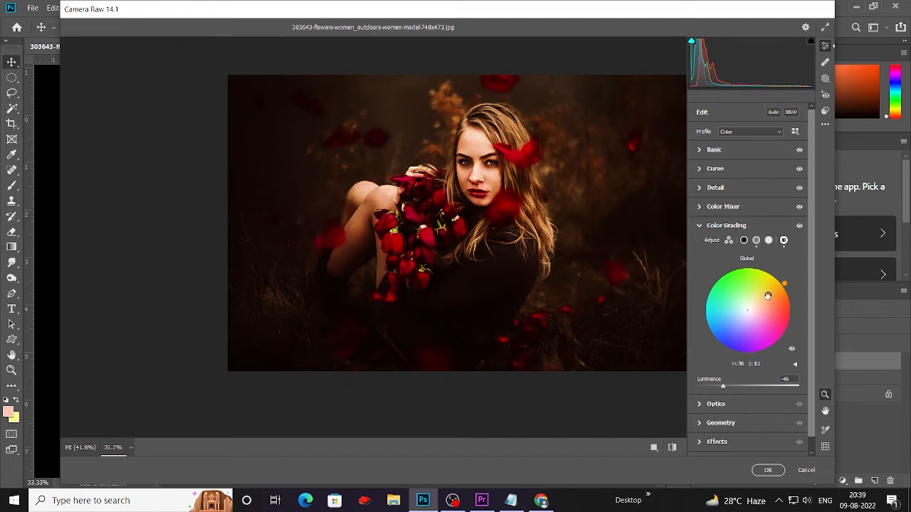
{"action": "left_click_drag", "start_coordinate": [768, 296], "coordinate": [760, 301]}
{"action": "left_click", "coordinate": [768, 468]}
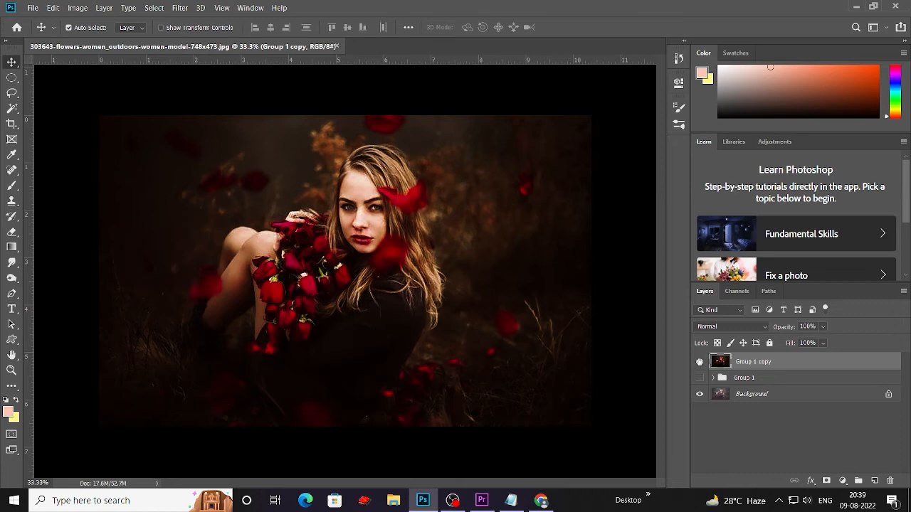
- Toggle the visibility of the Group 1 copy layer to compare the grade with the original photo
{"action": "left_click", "coordinate": [699, 362]}
{"action": "left_click", "coordinate": [699, 361]}
{"action": "left_click", "coordinate": [699, 362]}
{"action": "left_click", "coordinate": [700, 361]}
{"action": "left_click_drag", "start_coordinate": [397, 245], "coordinate": [429, 286]}
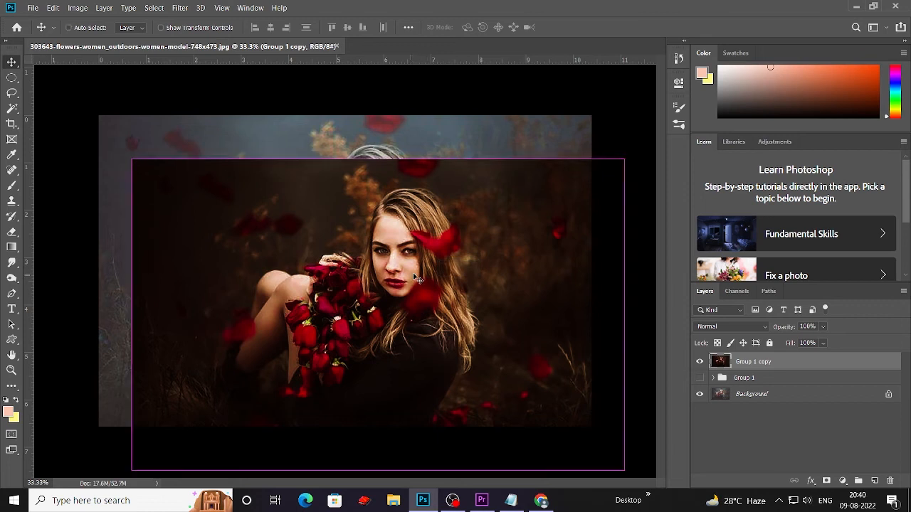
{"action": "key", "text": "ctrl+z"}
{"action": "left_click", "coordinate": [811, 482]}
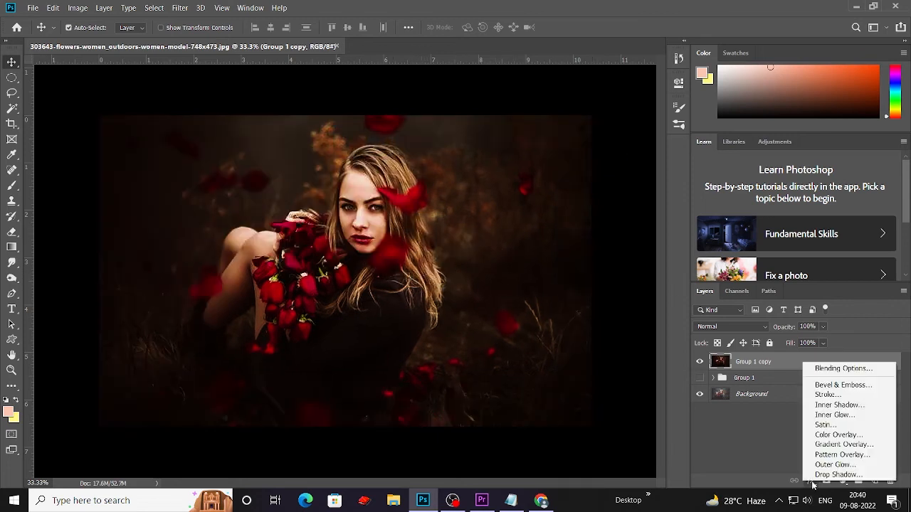
{"action": "left_click", "coordinate": [757, 426]}
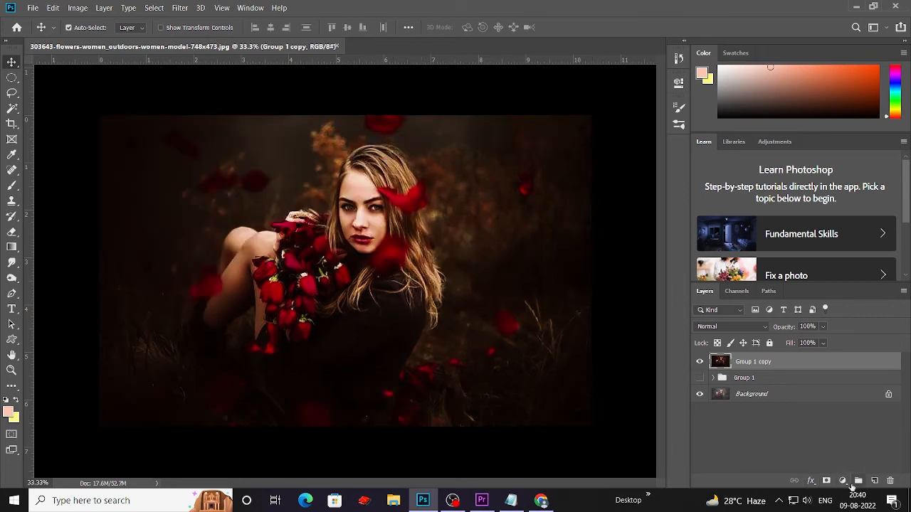
- Add a Color Balance adjustment layer and shift its Shadows slightly toward yellow, cyan and magenta
{"action": "left_click", "coordinate": [843, 481]}
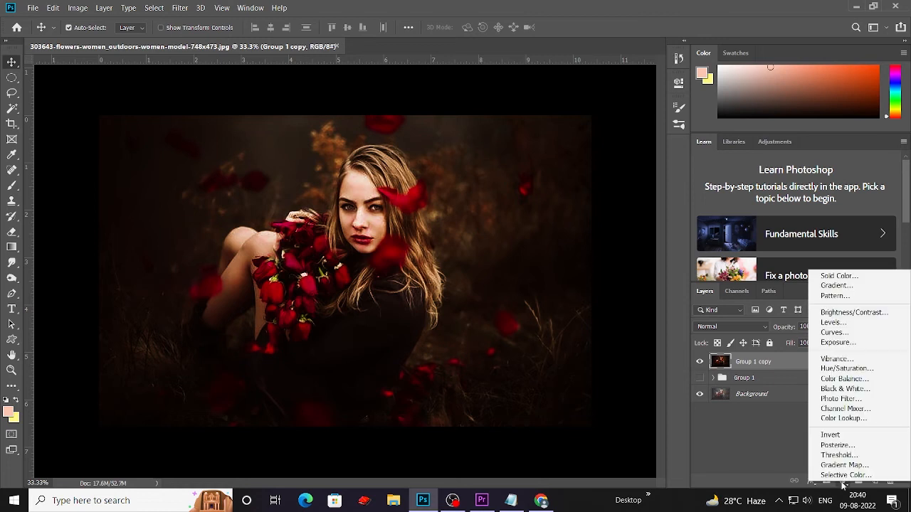
{"action": "left_click", "coordinate": [840, 378]}
{"action": "left_click", "coordinate": [562, 116]}
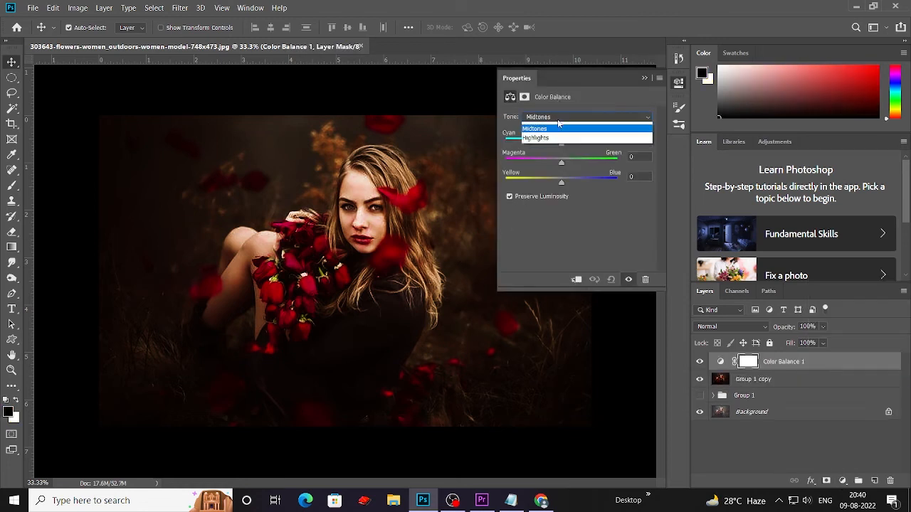
{"action": "left_click", "coordinate": [562, 126]}
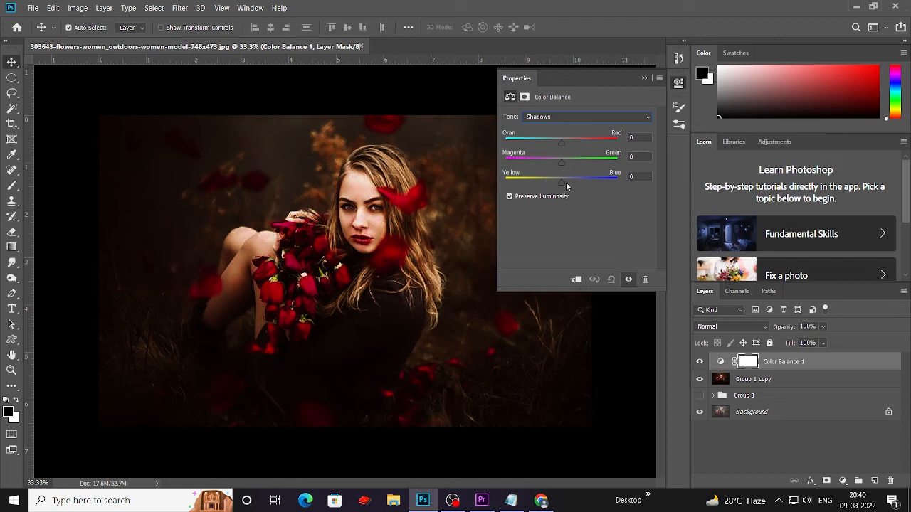
{"action": "left_click_drag", "start_coordinate": [561, 183], "coordinate": [555, 183]}
{"action": "left_click_drag", "start_coordinate": [561, 143], "coordinate": [554, 143]}
{"action": "left_click_drag", "start_coordinate": [561, 164], "coordinate": [559, 165]}
{"action": "left_click", "coordinate": [645, 78]}
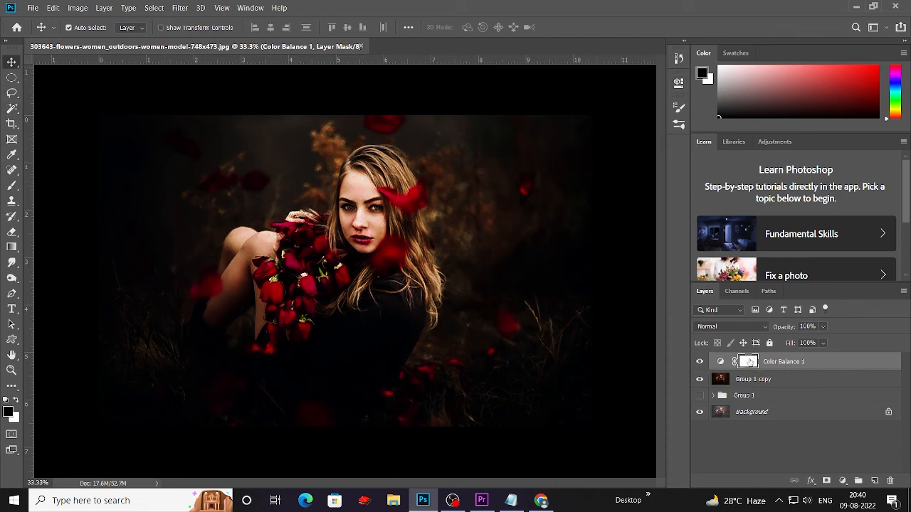
- Merge the Color Balance adjustment with the Group 1 copy layer and check the merged layer's visibility
{"action": "left_click", "coordinate": [780, 385], "text": "shift"}
{"action": "key", "text": "ctrl+e"}
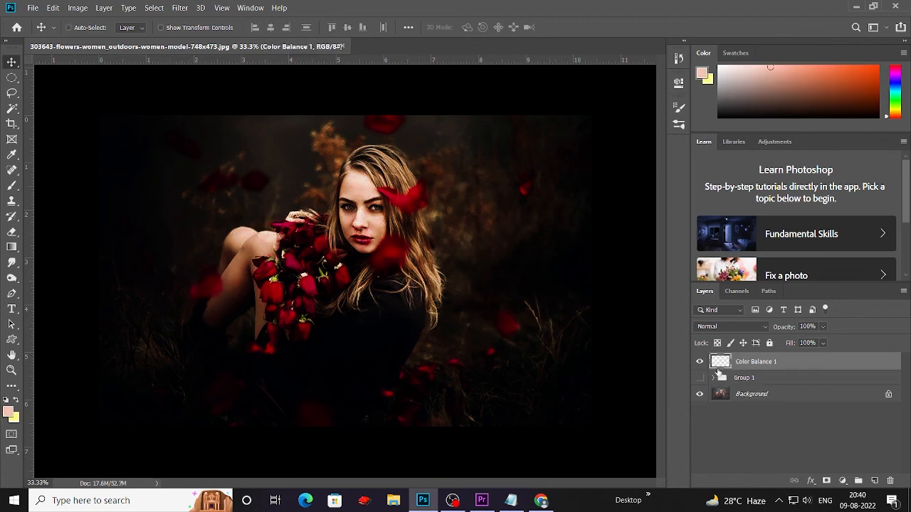
{"action": "left_click", "coordinate": [700, 361]}
- Inspect the finished grade full screen at 50% zoom, and hide the merged layer to compare it with the original photo
{"action": "key", "text": "f"}
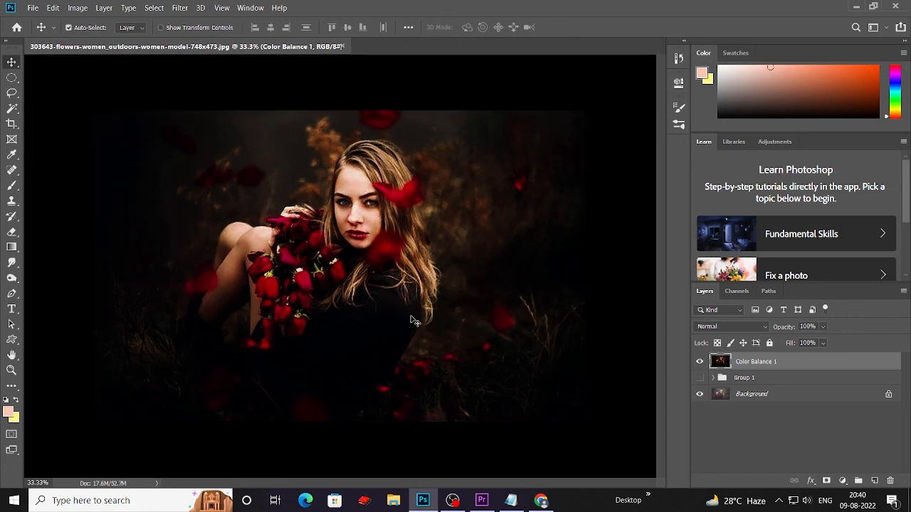
{"action": "key", "text": "f"}
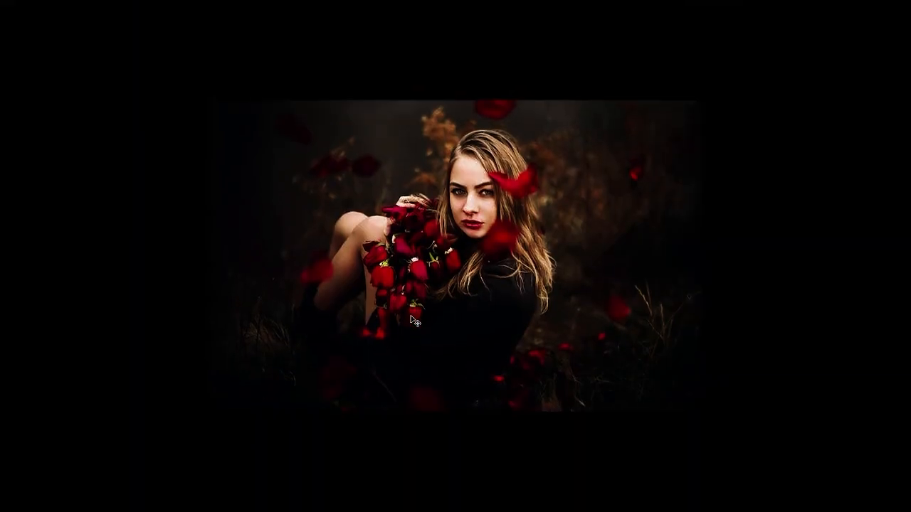
{"action": "key", "text": "ctrl"}
{"action": "key", "text": "ctrl+plus"}
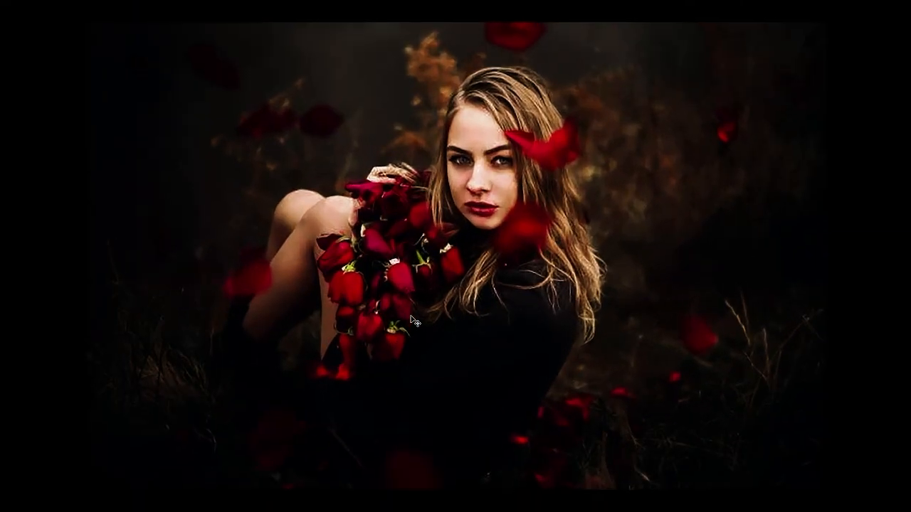
{"action": "scroll", "coordinate": [412, 321], "scroll_direction": "down", "scroll_amount": 1}
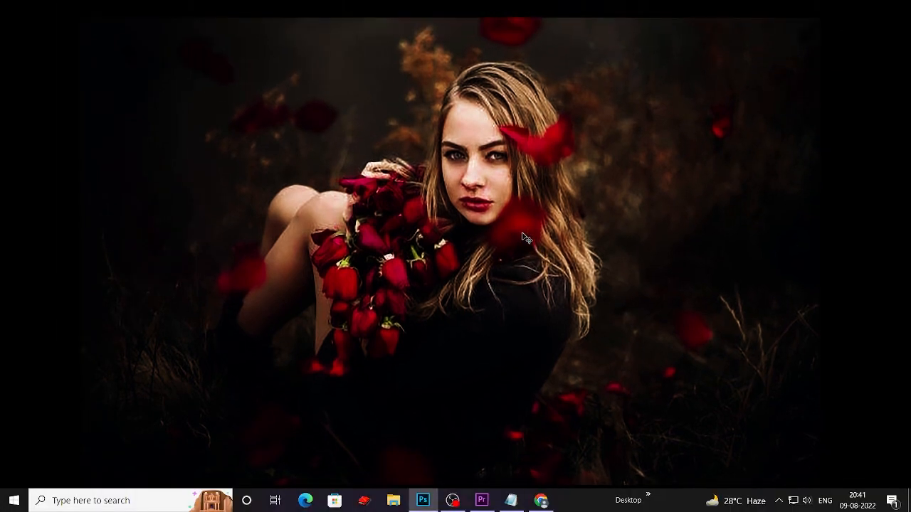
{"action": "key", "text": "f"}
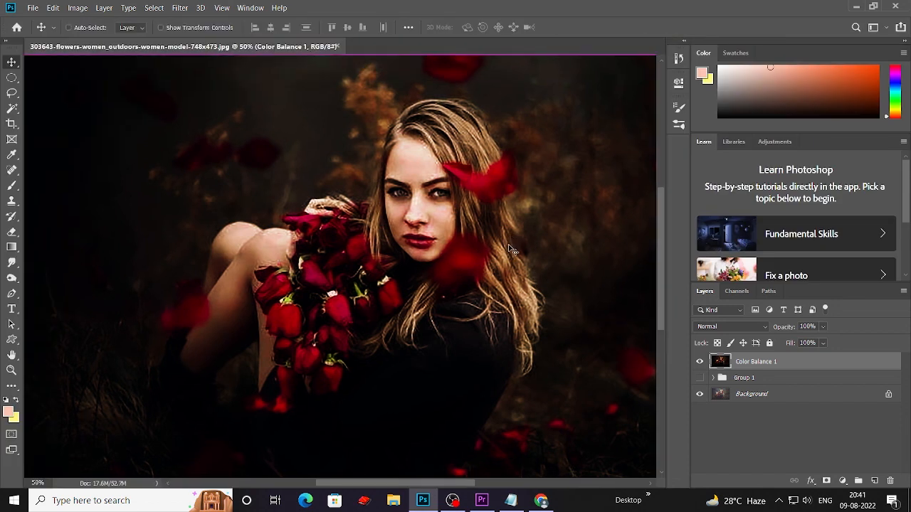
{"action": "key", "text": "ctrl+minus"}
{"action": "key", "text": "ctrl+minus"}
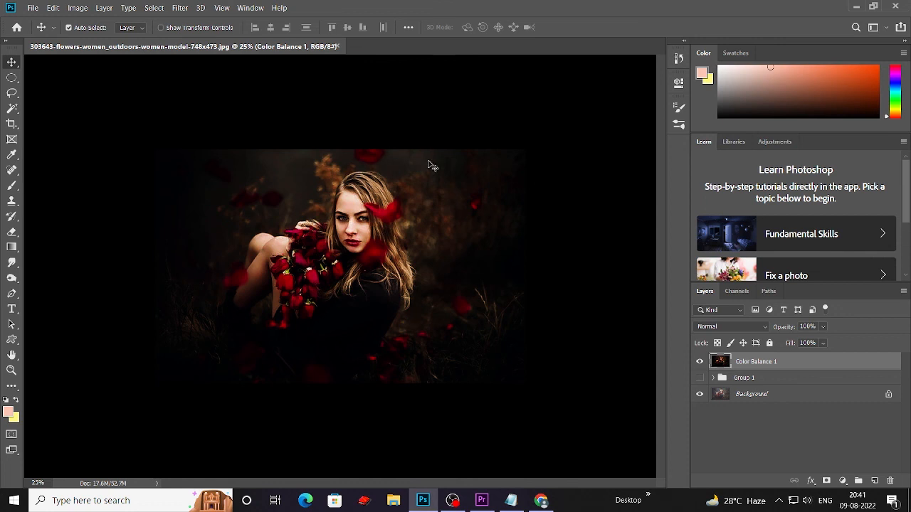
{"action": "left_click", "coordinate": [701, 362]}
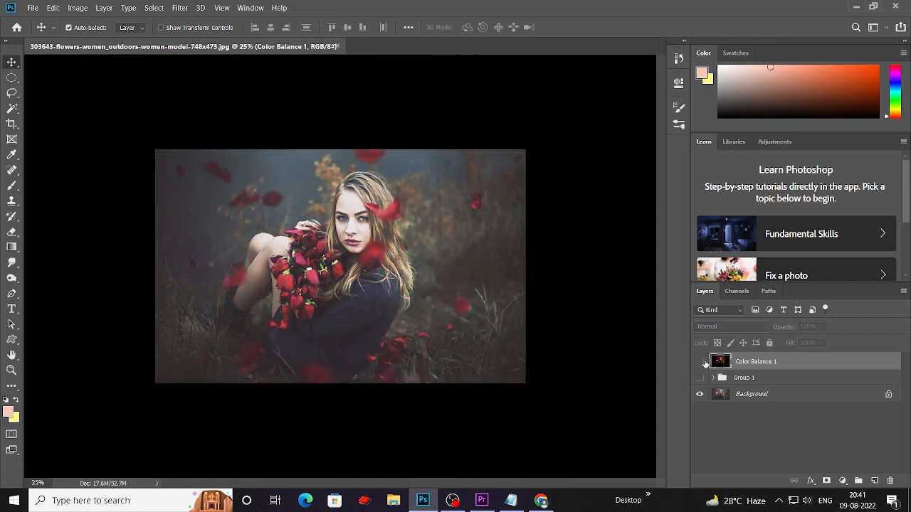